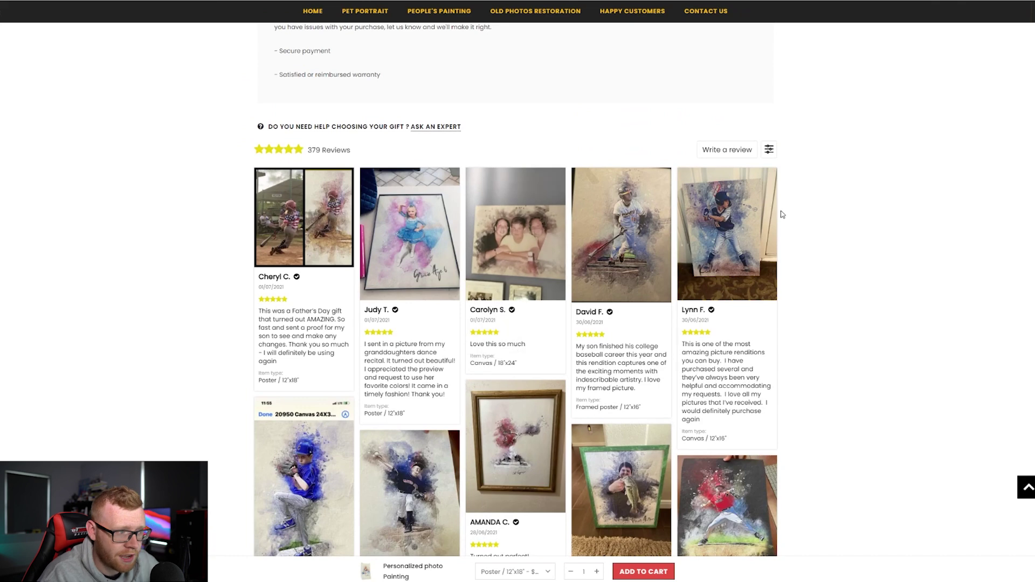
# Step: Look through the customer reviews, canvas and frame features, and ordering options on the Personalized photo Painting page
pyautogui.scroll(-5, 668, 168)
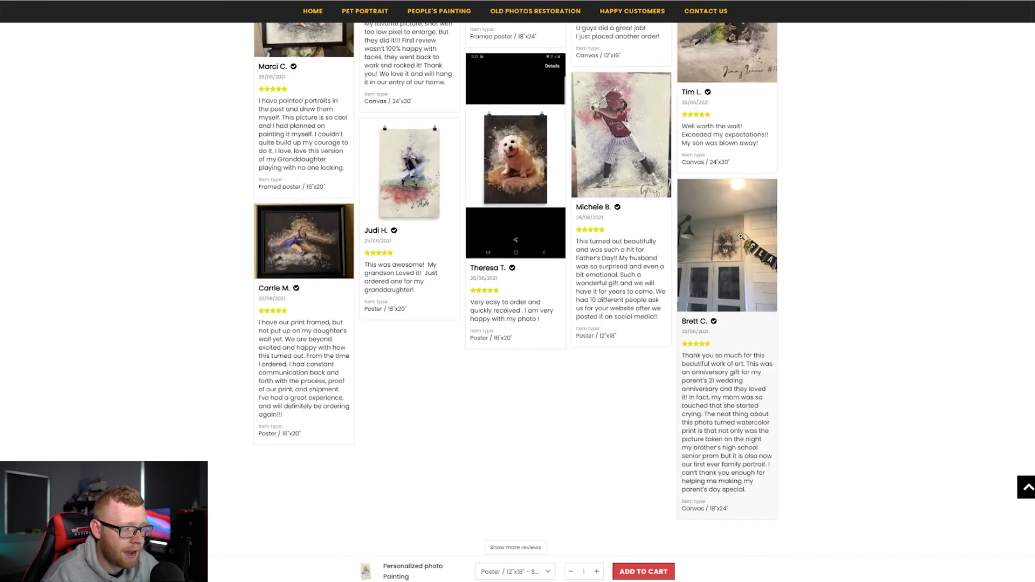
pyautogui.scroll(20, 731, 358)
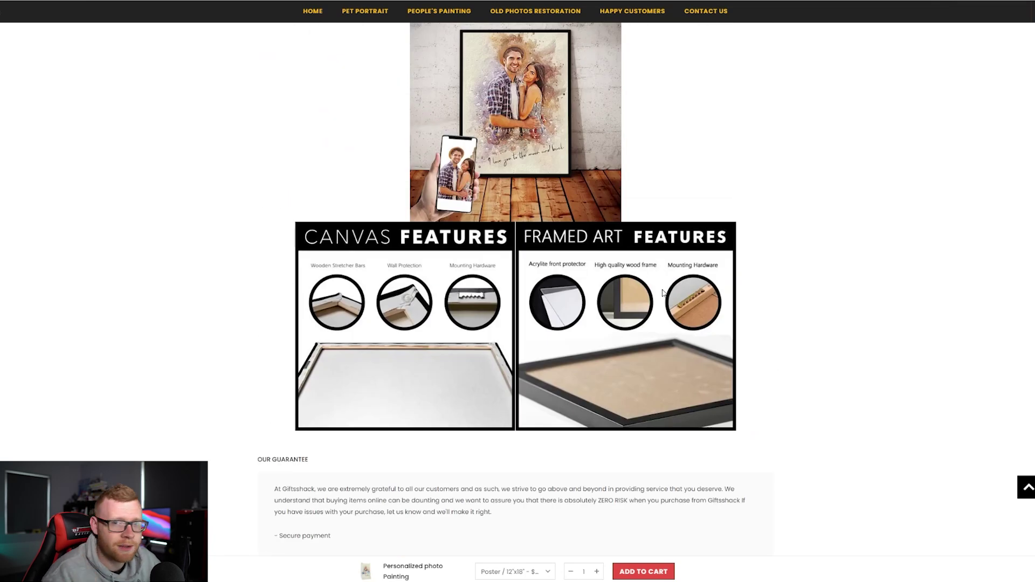
pyautogui.scroll(20, 663, 293)
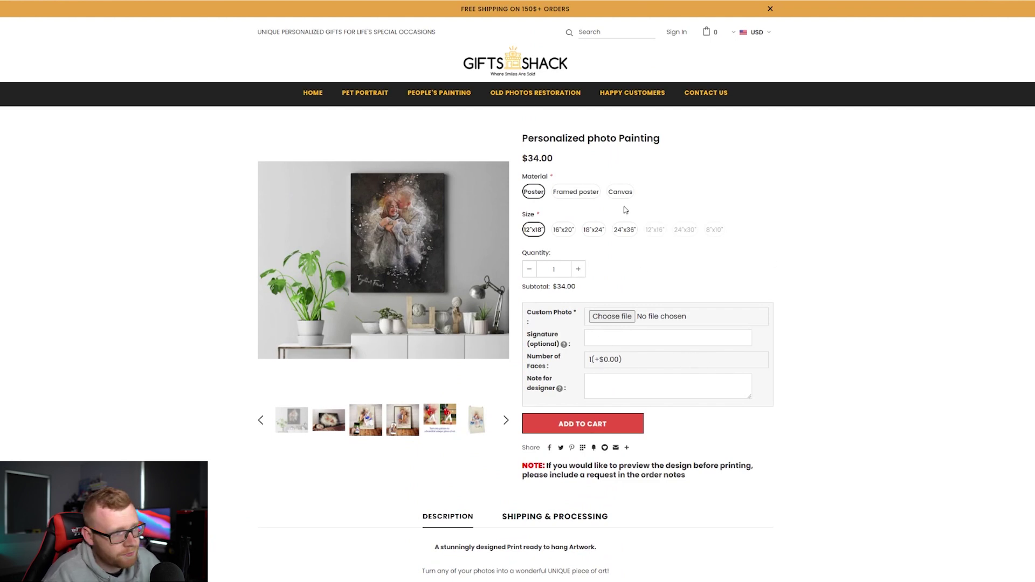
pyautogui.click(531, 93)
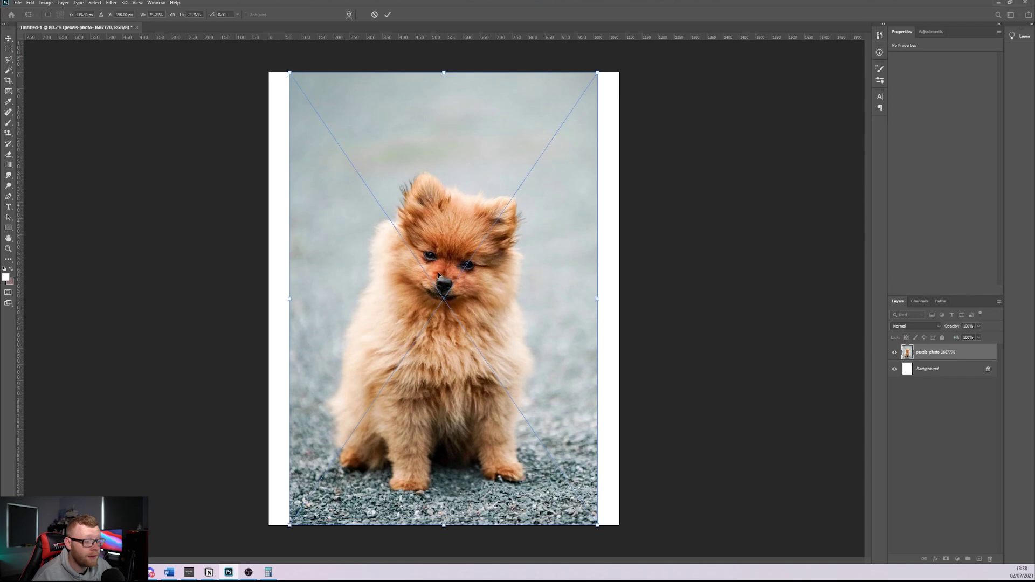
# Step: Enlarge the placed dog photo until it covers the whole white canvas, and shift it up slightly
pyautogui.press('Return')
pyautogui.press('b')
pyautogui.click(525, 300)
pyautogui.click(542, 212)
pyautogui.press('v')
pyautogui.moveTo(597, 525); pyautogui.dragTo(620, 557)
pyautogui.moveTo(292, 77); pyautogui.dragTo(255, 46)
pyautogui.moveTo(358, 149); pyautogui.dragTo(356, 127)
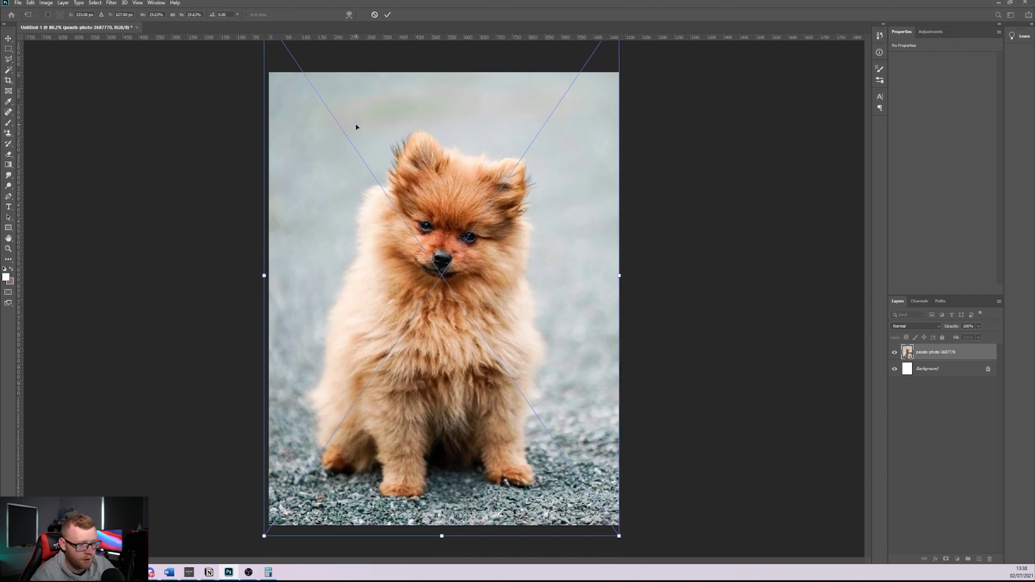
pyautogui.click(786, 204)
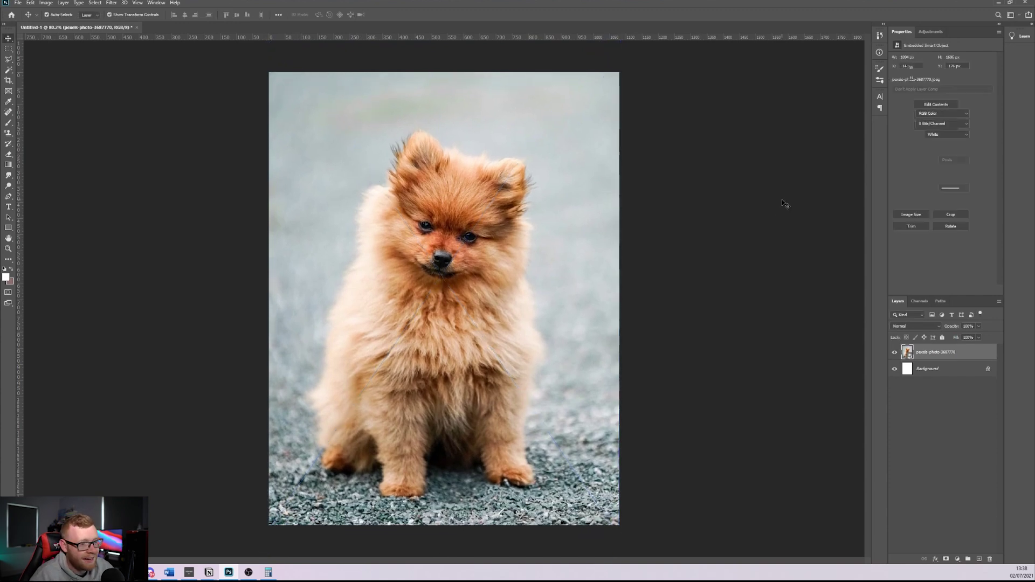
# Step: Apply the Filter Gallery's Dry Brush filter to the dog photo layer with Brush Size 2, Brush Detail 8 and Texture 1
pyautogui.click(962, 359)
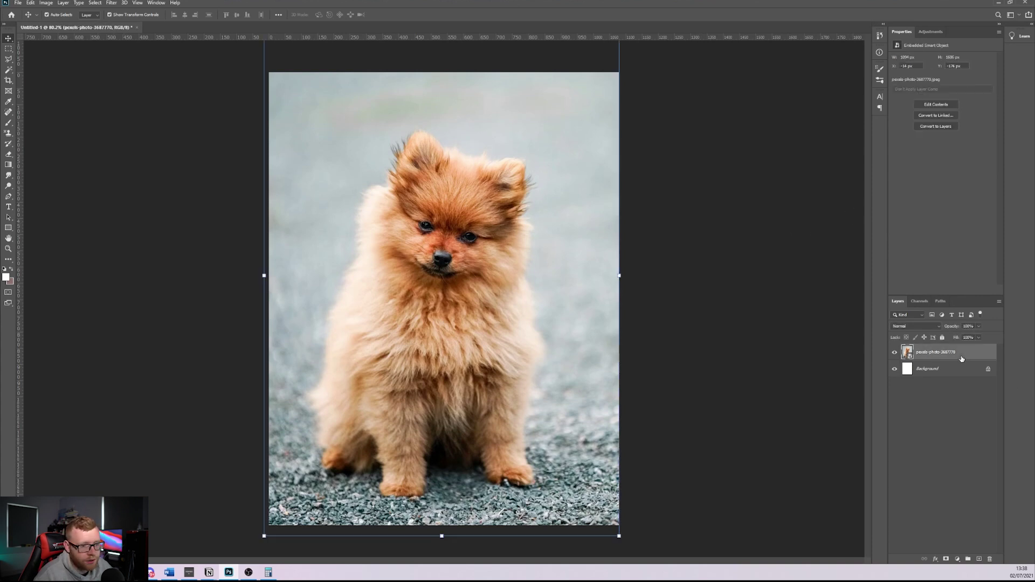
pyautogui.click(111, 2)
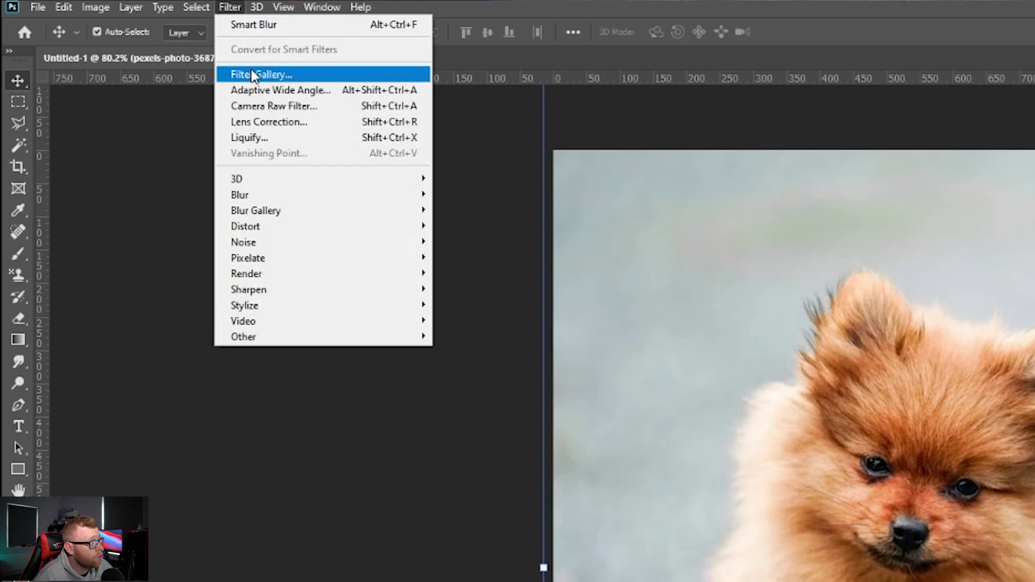
pyautogui.click(254, 74)
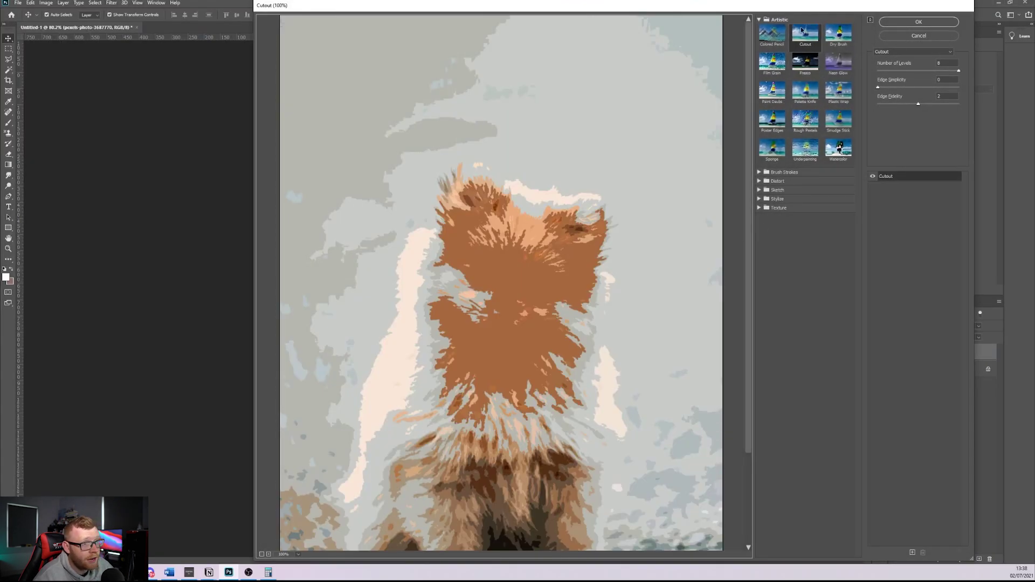
pyautogui.click(839, 33)
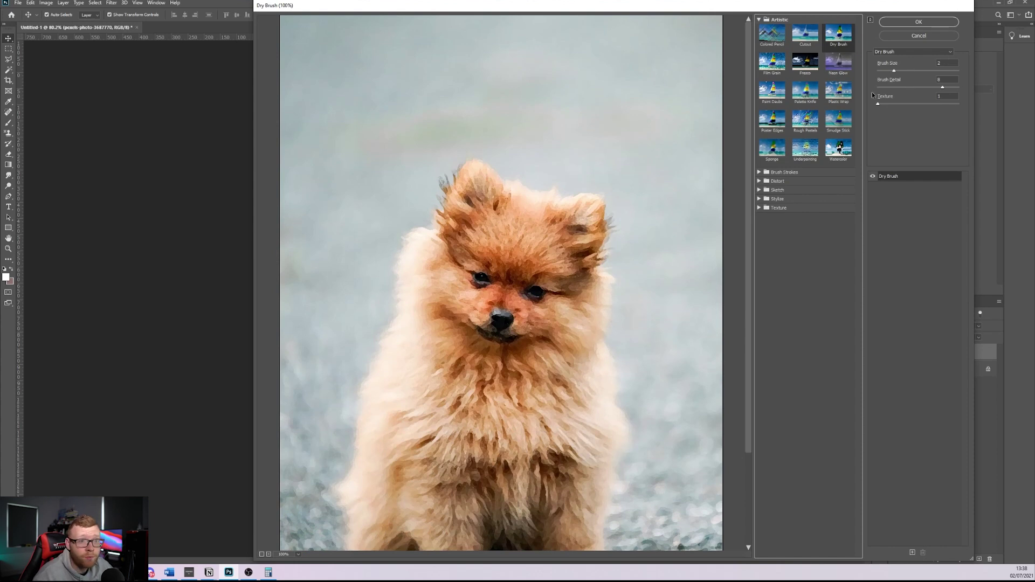
pyautogui.click(932, 23)
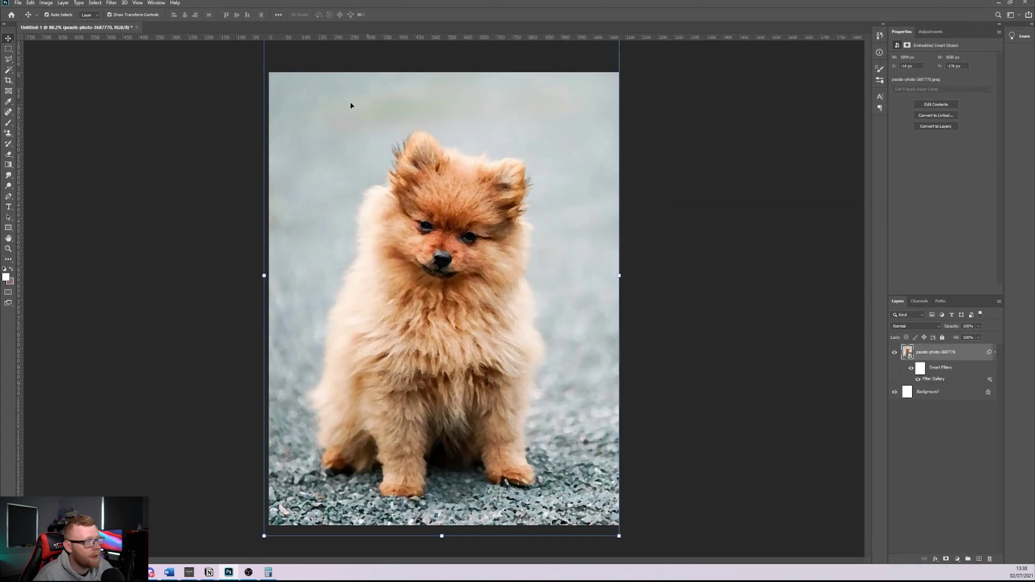
# Step: Add the Filter Gallery's Cutout filter to the dog photo with 8 levels, Edge Simplicity 0 and Edge Fidelity 2
pyautogui.click(111, 4)
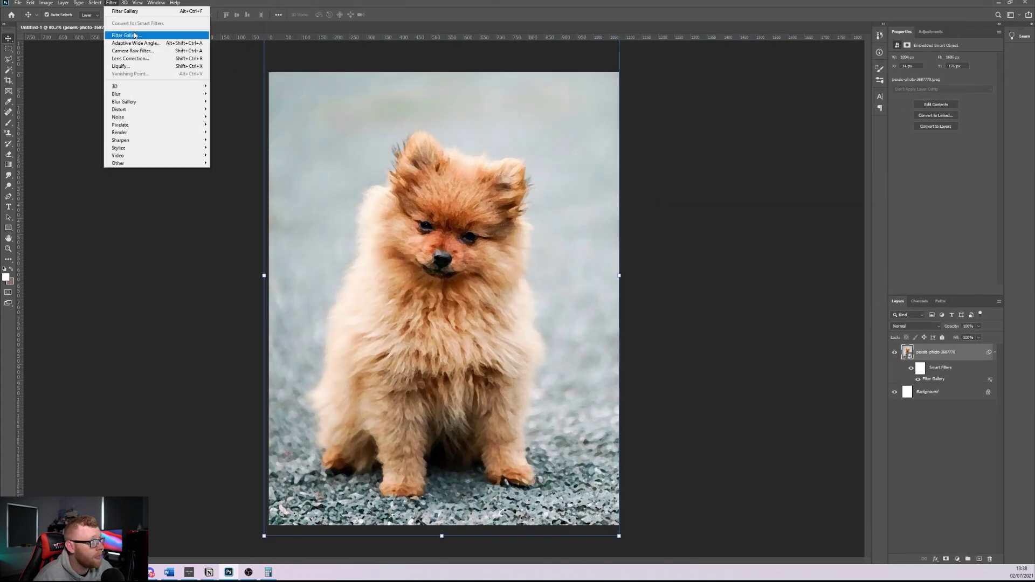
pyautogui.click(124, 34)
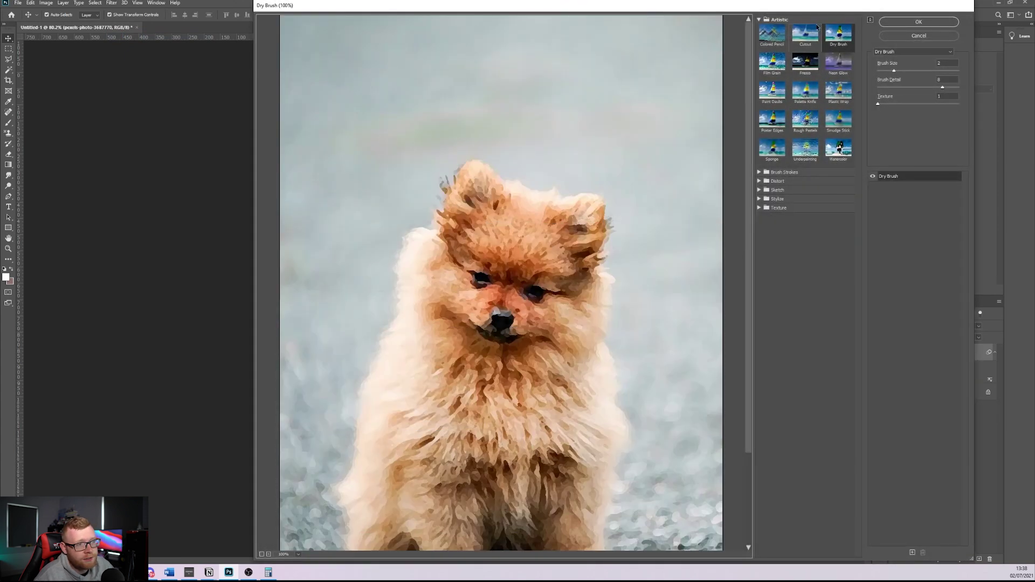
pyautogui.click(805, 34)
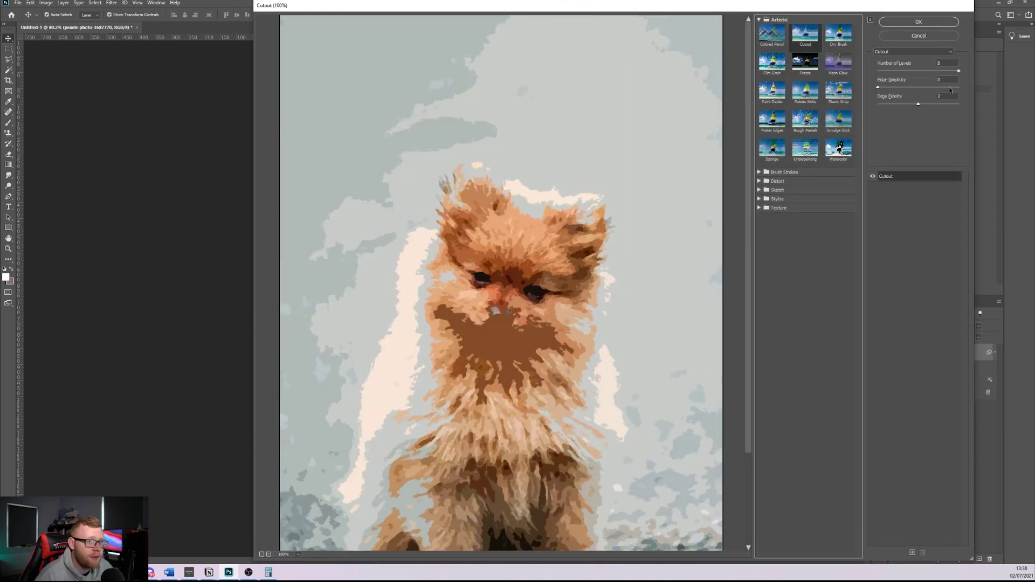
pyautogui.click(935, 23)
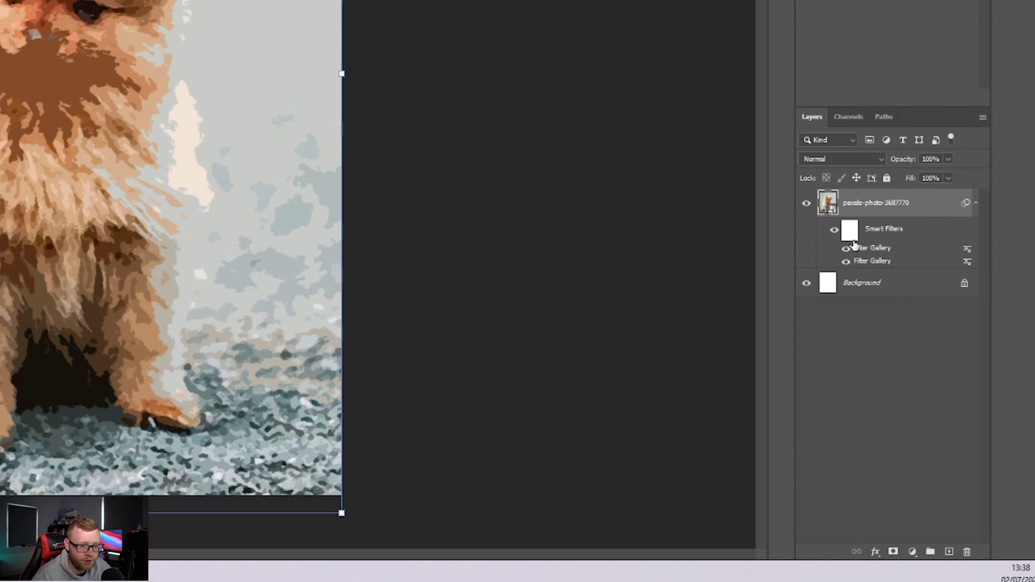
# Step: Set the Cutout smart filter's blending to Multiply at 21% opacity
pyautogui.doubleClick(966, 261)
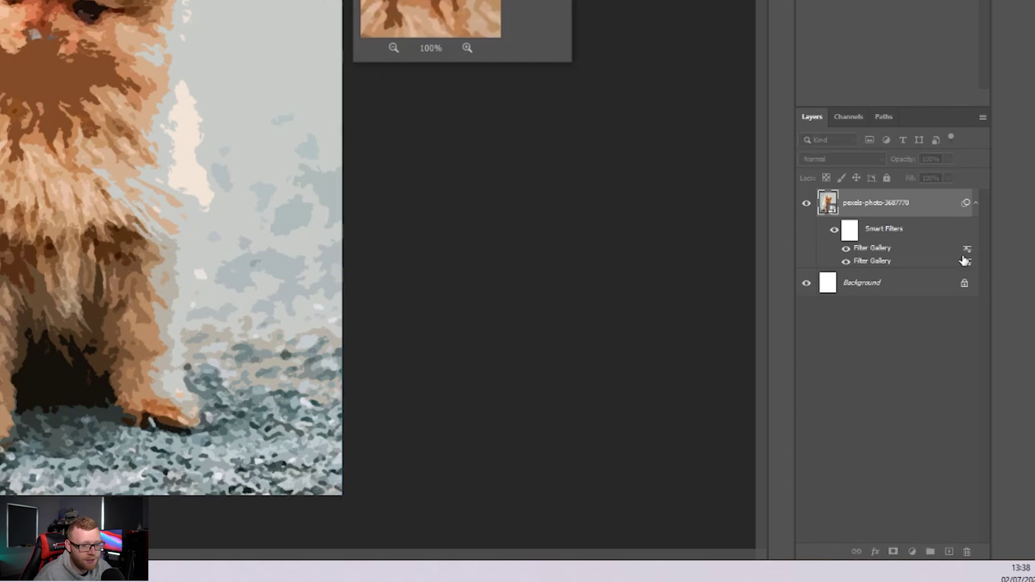
pyautogui.moveTo(671, 173); pyautogui.dragTo(640, 174)
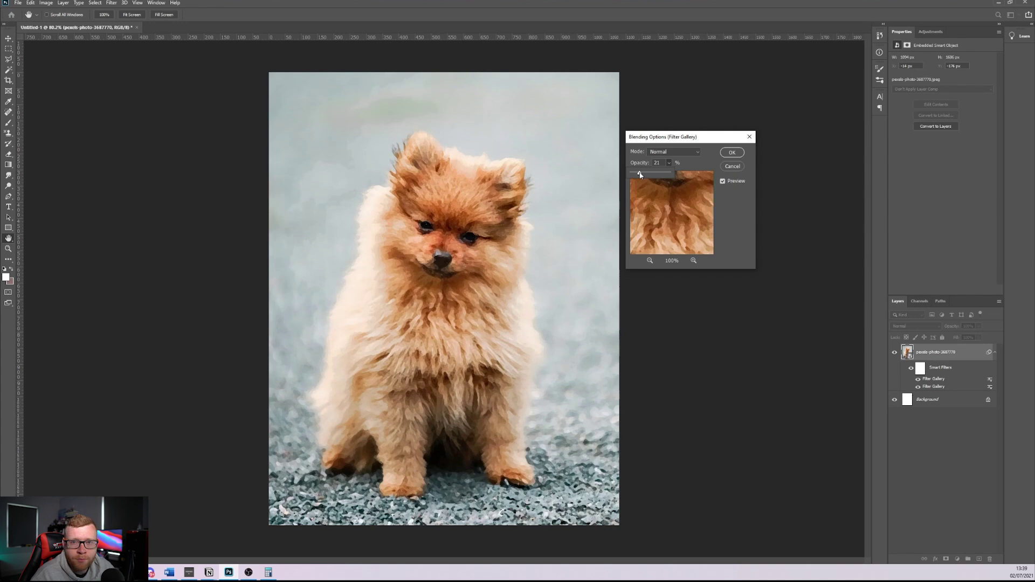
pyautogui.click(696, 156)
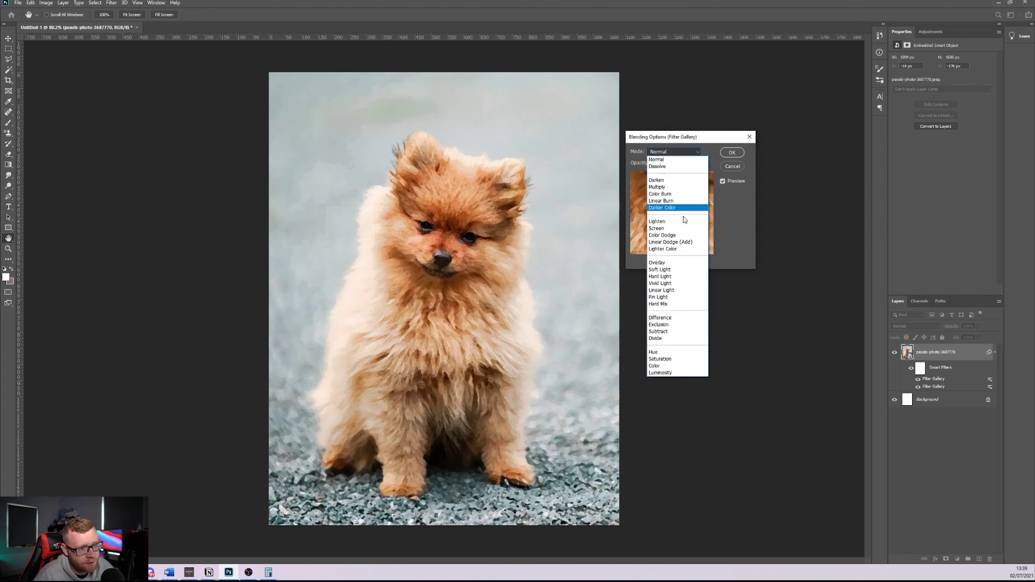
pyautogui.click(660, 187)
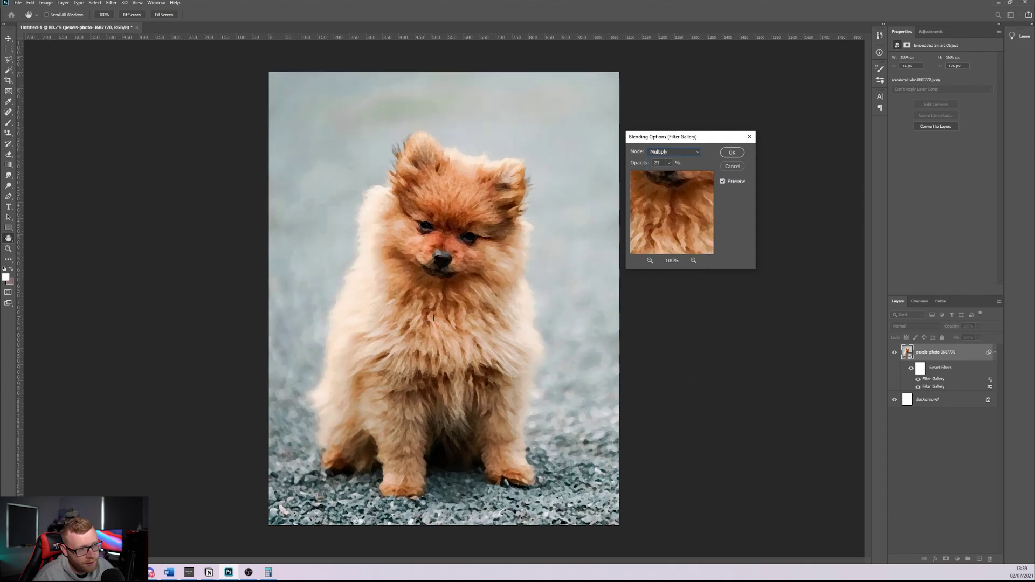
pyautogui.click(739, 155)
pyautogui.press('v')
pyautogui.click(732, 160)
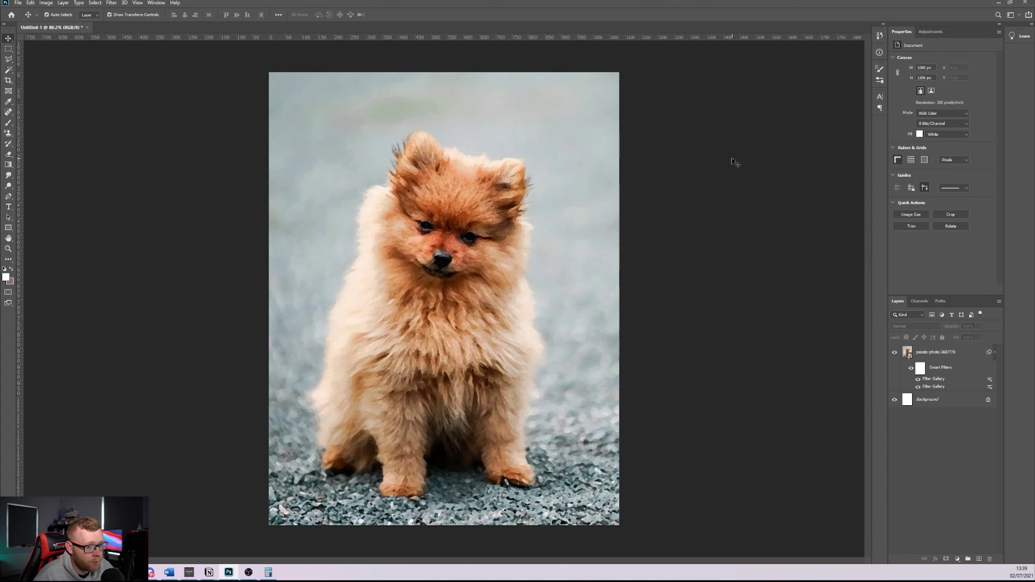
# Step: Apply a Smart Blur to the dog photo layer with radius 3.0, threshold 25.0, Low quality and Normal mode
pyautogui.click(959, 355)
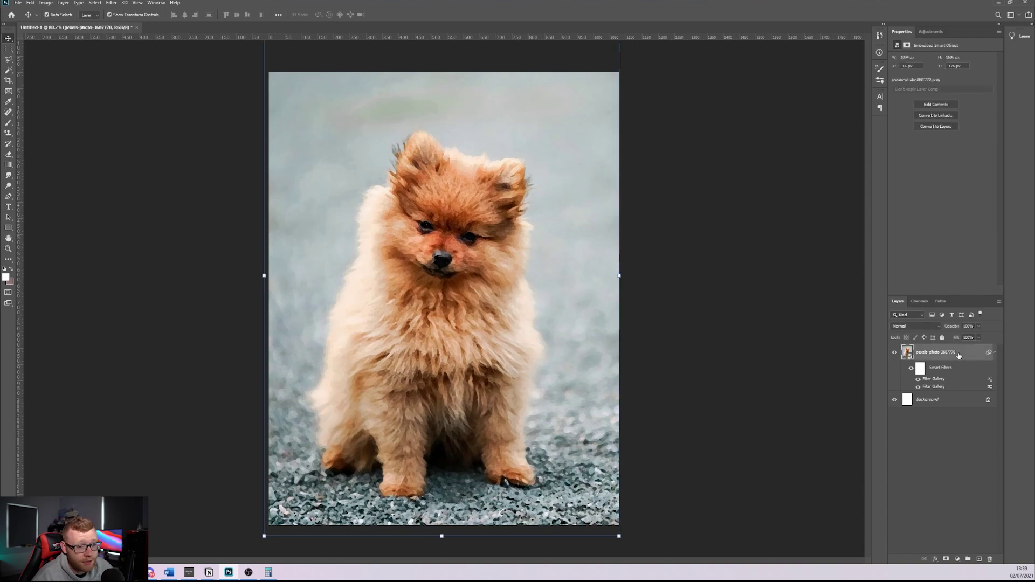
pyautogui.click(109, 3)
pyautogui.moveTo(152, 94)
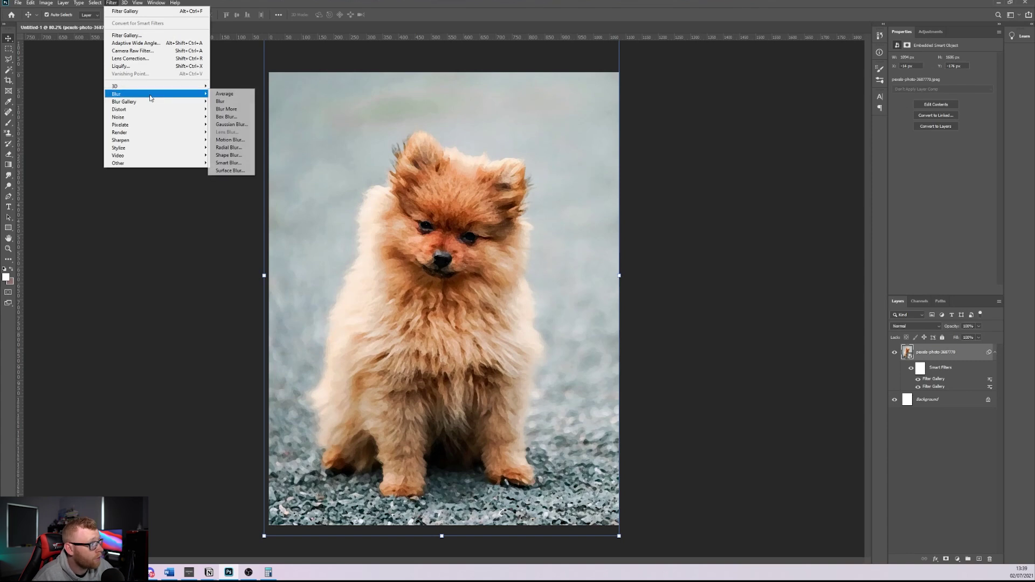
pyautogui.click(228, 163)
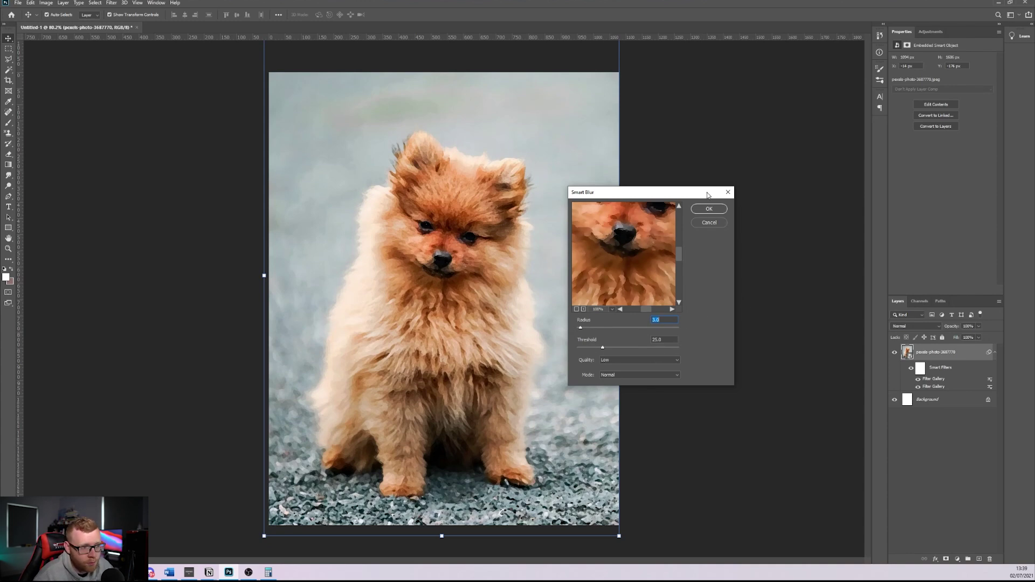
pyautogui.click(707, 209)
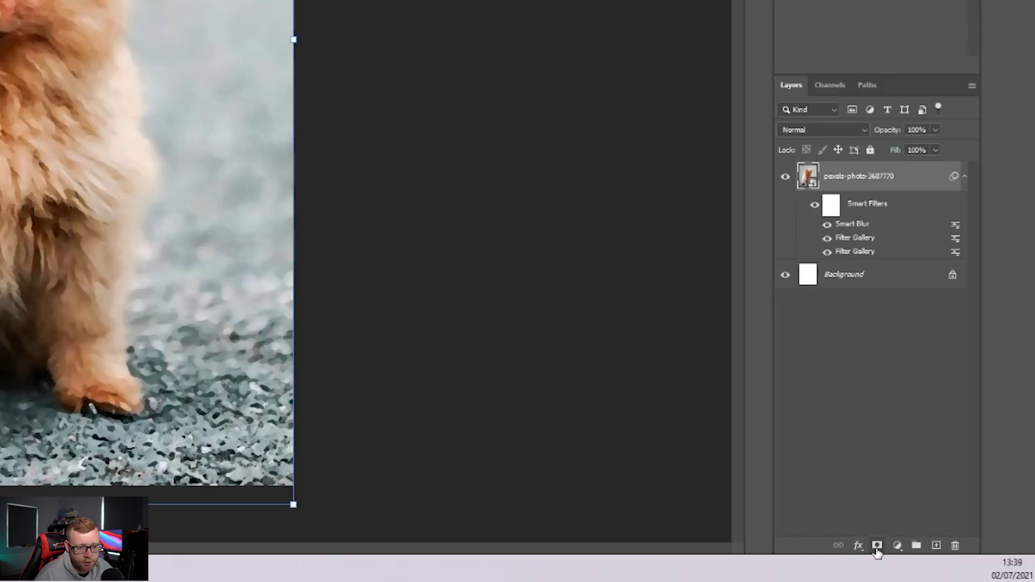
# Step: Add a layer mask to the dog photo layer and invert it to black so the photo is hidden
pyautogui.click(877, 545)
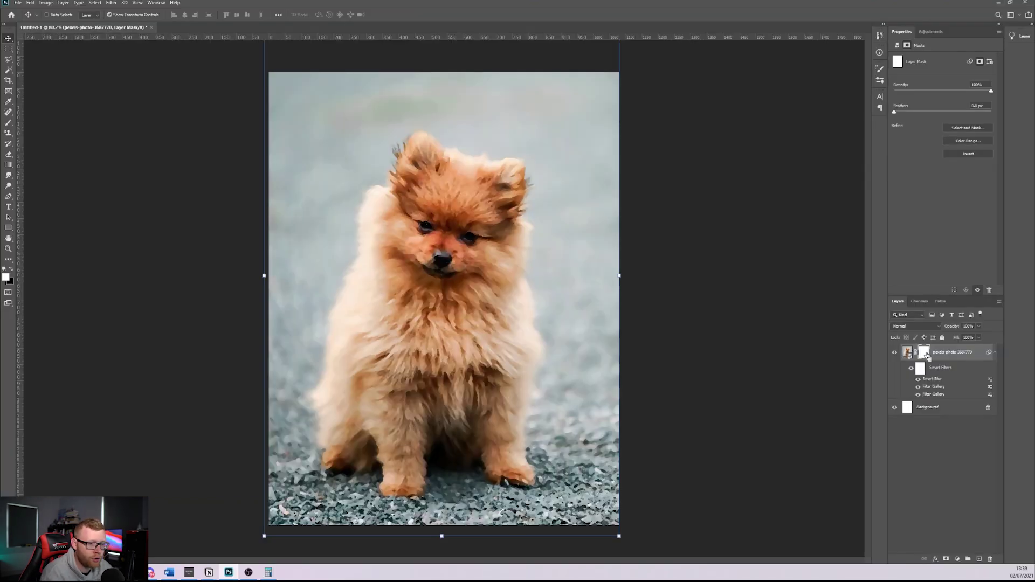
pyautogui.hotkey('ctrl', 'i')
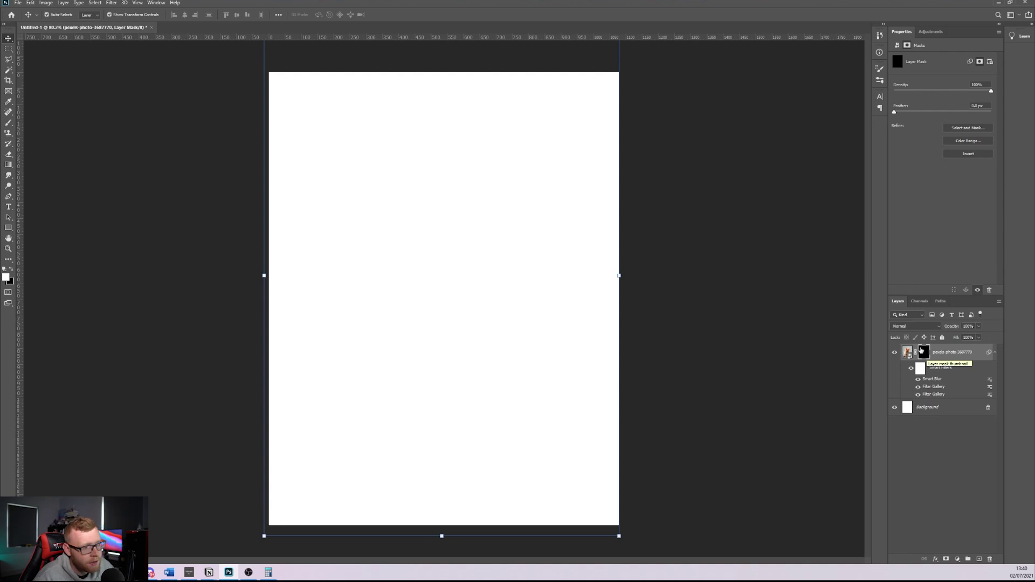
pyautogui.rightClick(567, 327)
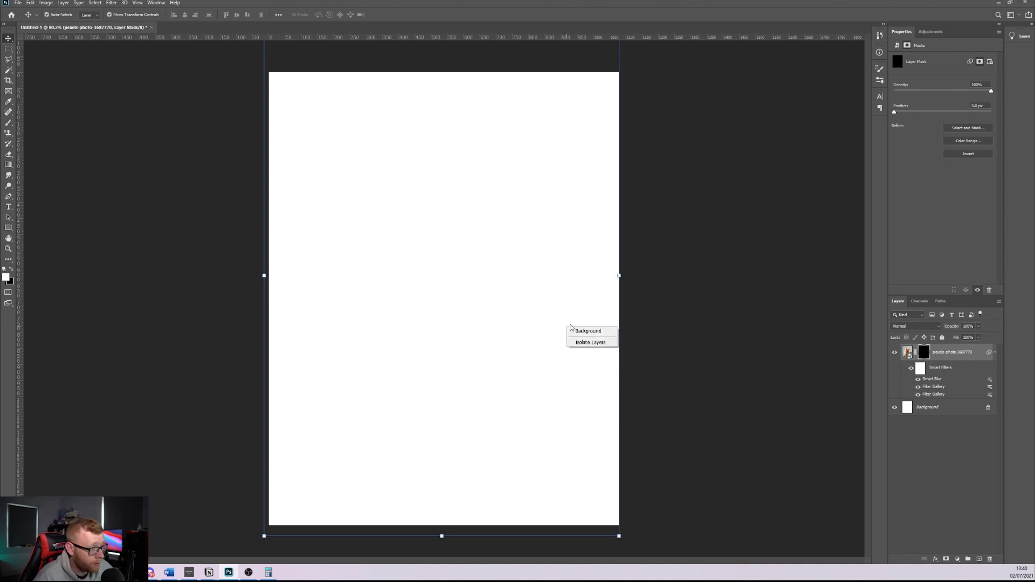
pyautogui.click(702, 253)
pyautogui.click(702, 251)
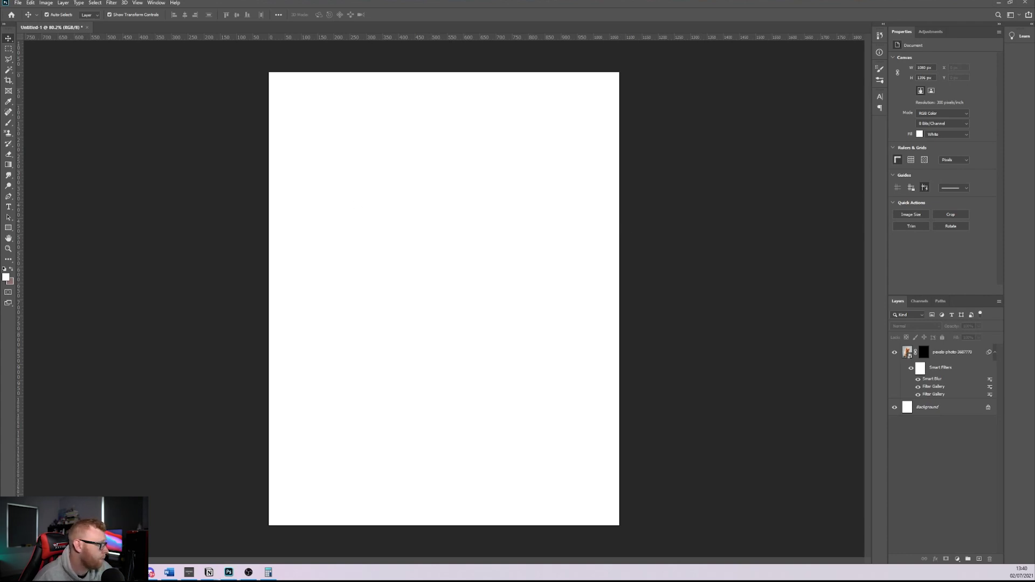
# Step: Place the rough-beige-paper-texture image on the canvas, rotated -90° and scaled up to cover the whole page
pyautogui.moveTo(97, 340); pyautogui.dragTo(411, 302)
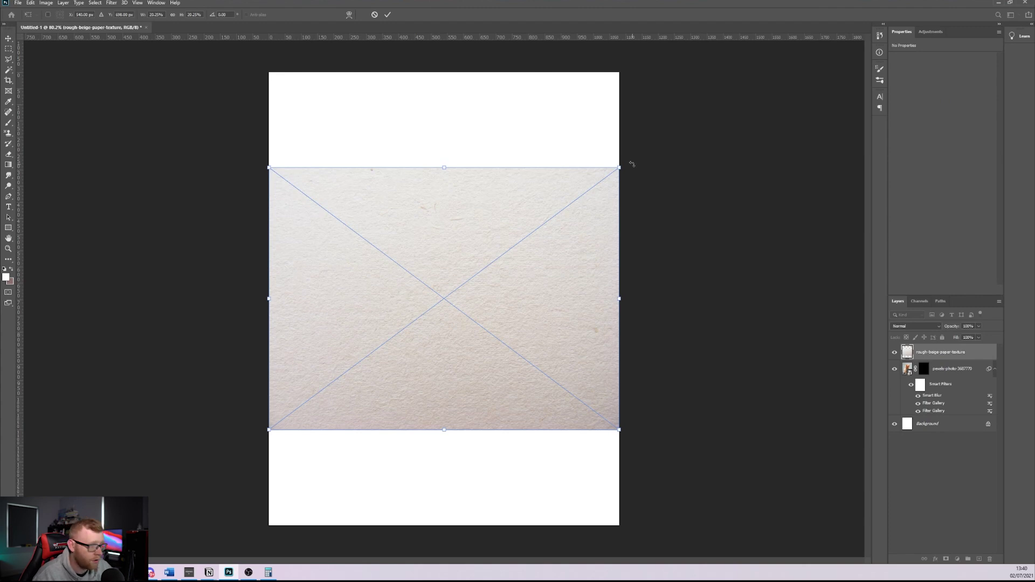
pyautogui.moveTo(632, 163); pyautogui.dragTo(363, 115)
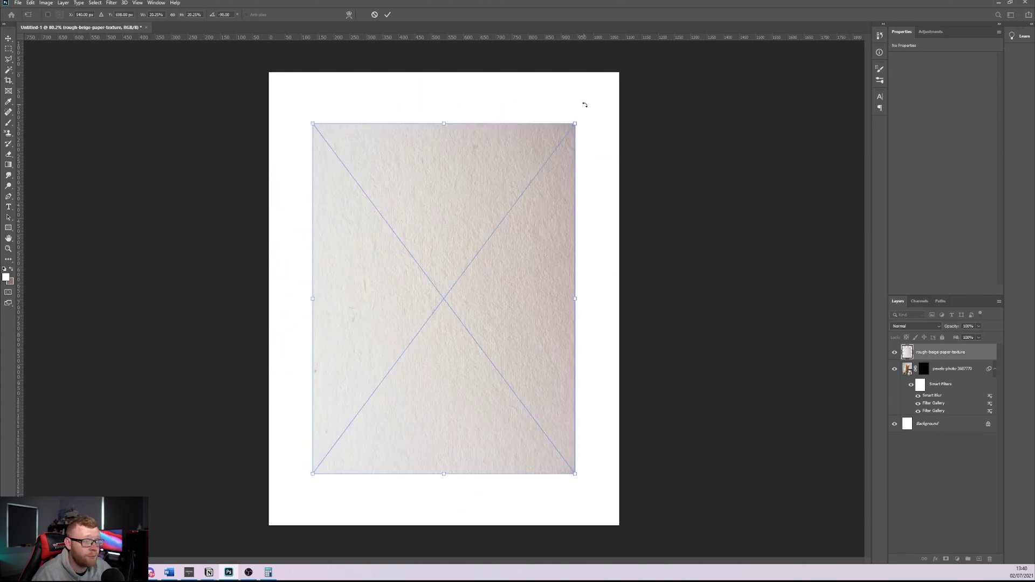
pyautogui.moveTo(576, 124); pyautogui.dragTo(624, 60)
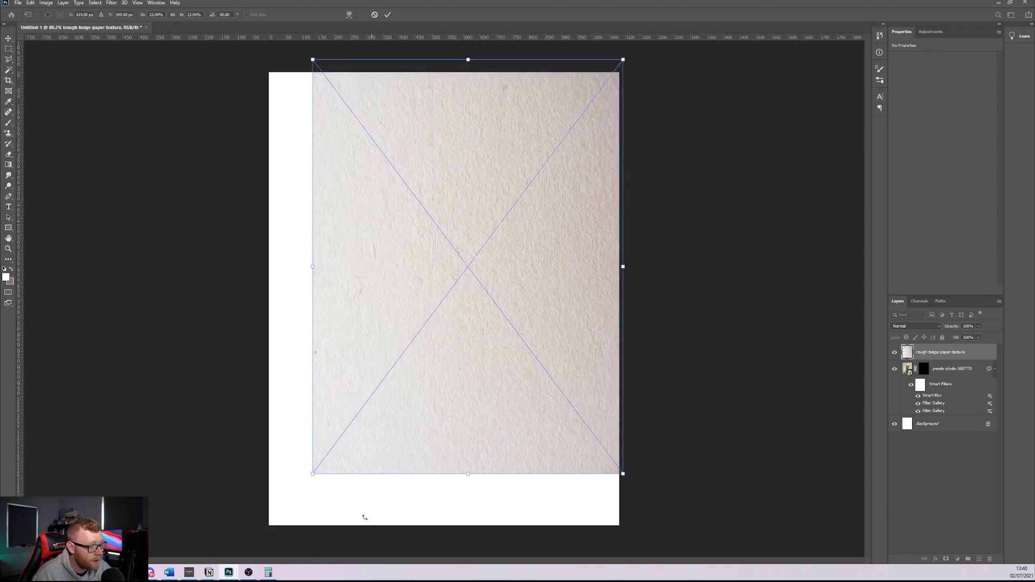
pyautogui.moveTo(313, 475); pyautogui.dragTo(263, 539)
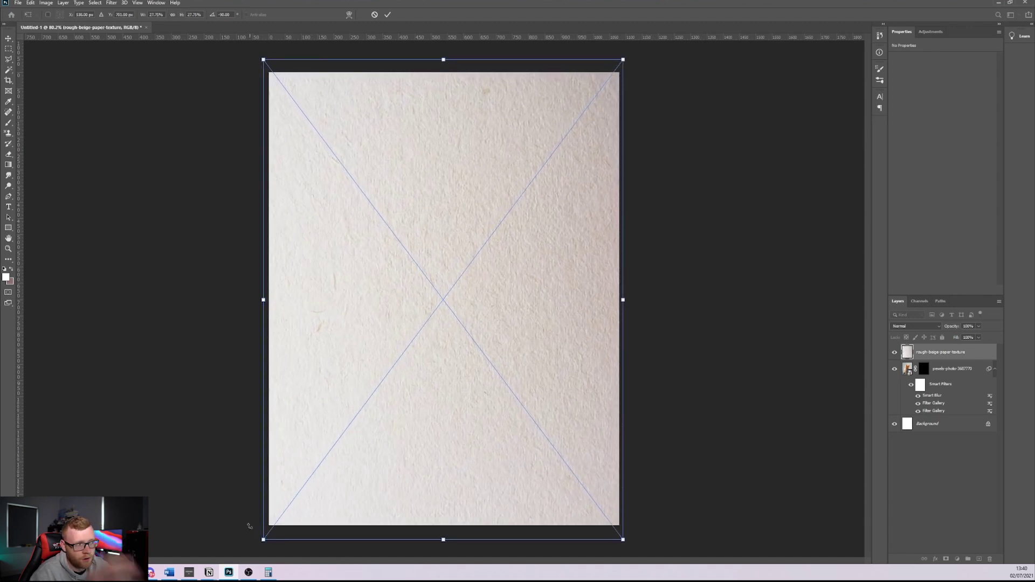
pyautogui.press('Return')
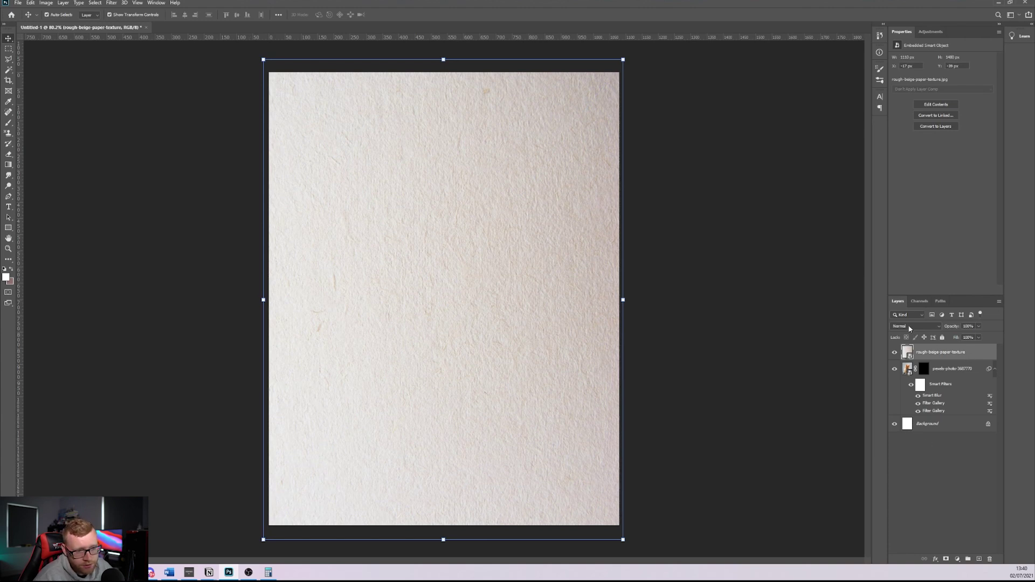
# Step: Set the blend mode of the rough beige paper texture layer to Multiply
pyautogui.click(937, 326)
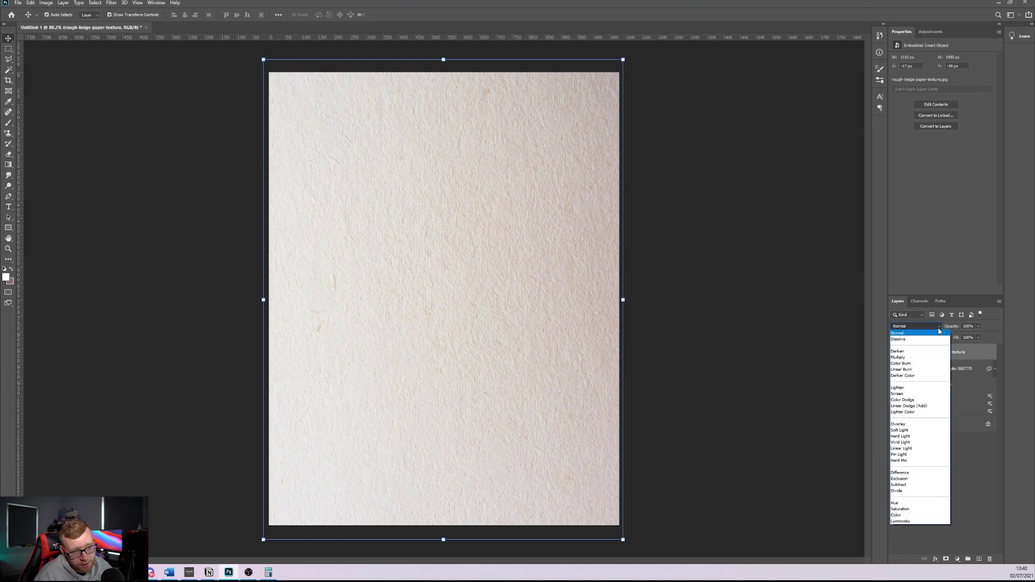
pyautogui.click(932, 359)
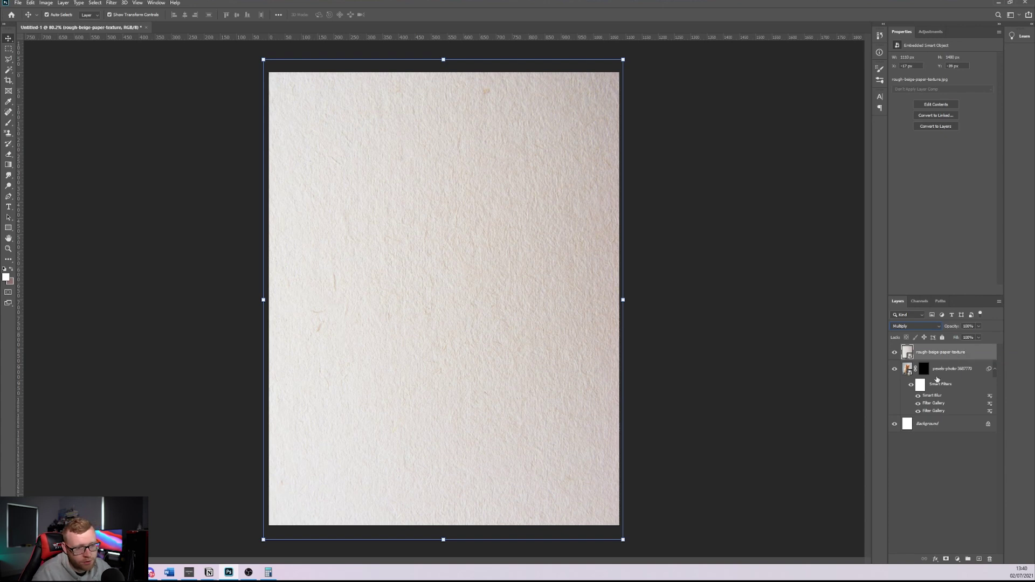
# Step: Target the dog photo layer's mask with the Brush tool and choose the Paint Splash 14 brush
pyautogui.click(923, 371)
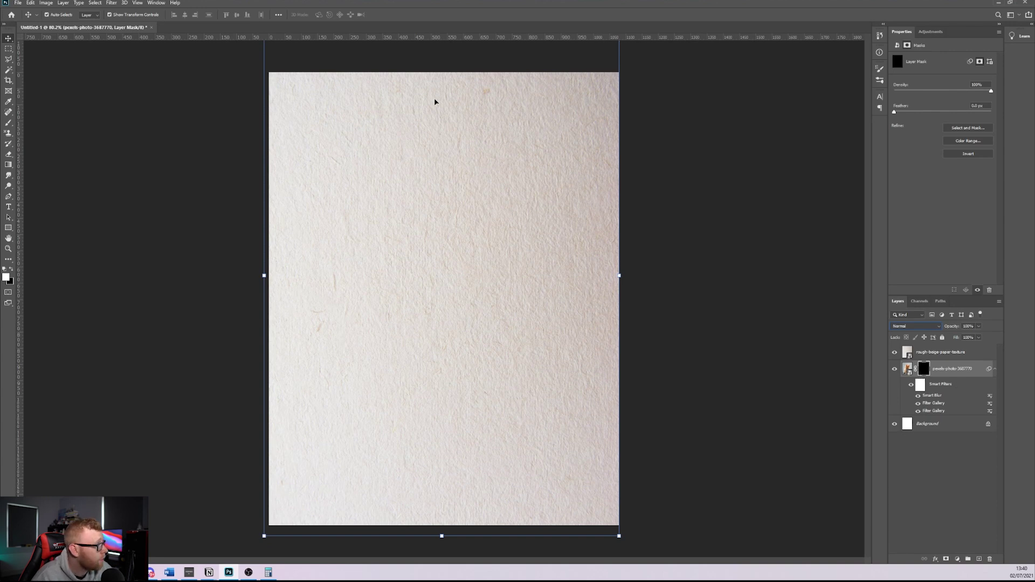
pyautogui.click(9, 124)
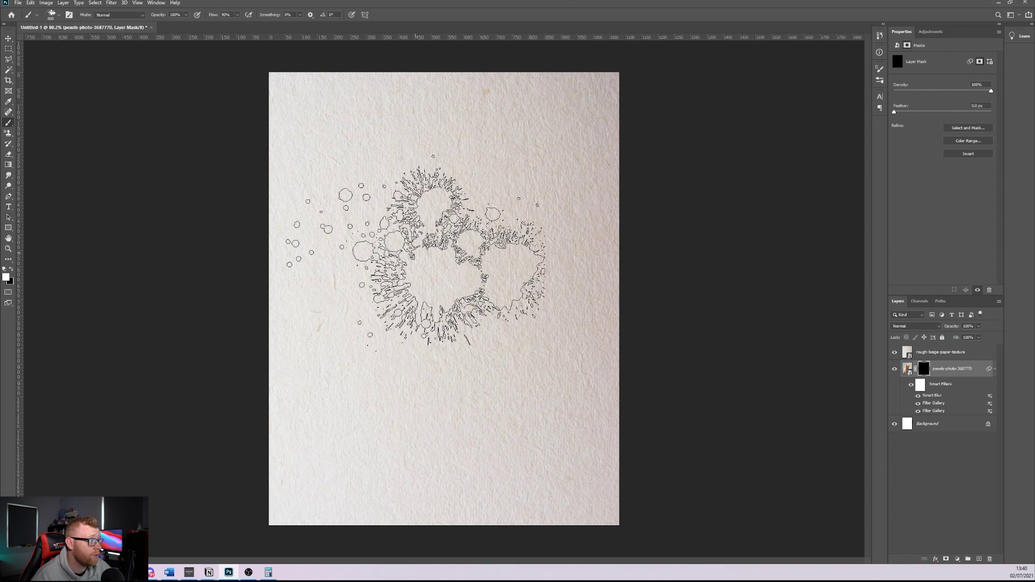
pyautogui.click(51, 15)
pyautogui.scroll(-3, 42, 237)
pyautogui.scroll(-3, 63, 194)
pyautogui.scroll(-5, 60, 224)
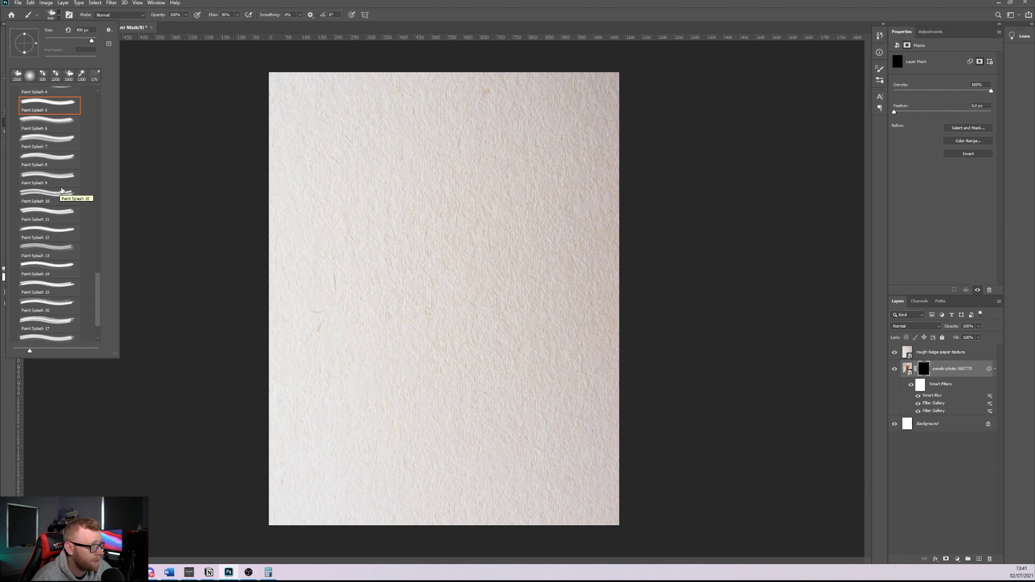
pyautogui.click(54, 138)
pyautogui.press('.')
pyautogui.press('.')
pyautogui.press('.')
pyautogui.press('.')
pyautogui.press('.')
pyautogui.press('.')
pyautogui.press('.')
pyautogui.press('.')
pyautogui.press('.')
pyautogui.press(',')
pyautogui.press(',')
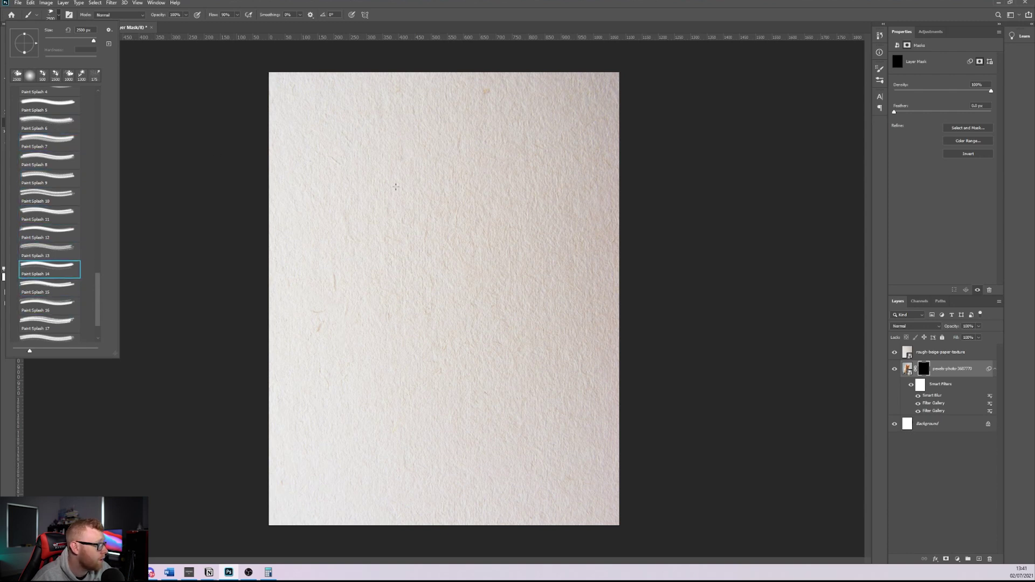
# Step: Set the Paint Splash 14 brush to 1200 px and stamp white on the mask to reveal the dog's head and chest
pyautogui.click(414, 219)
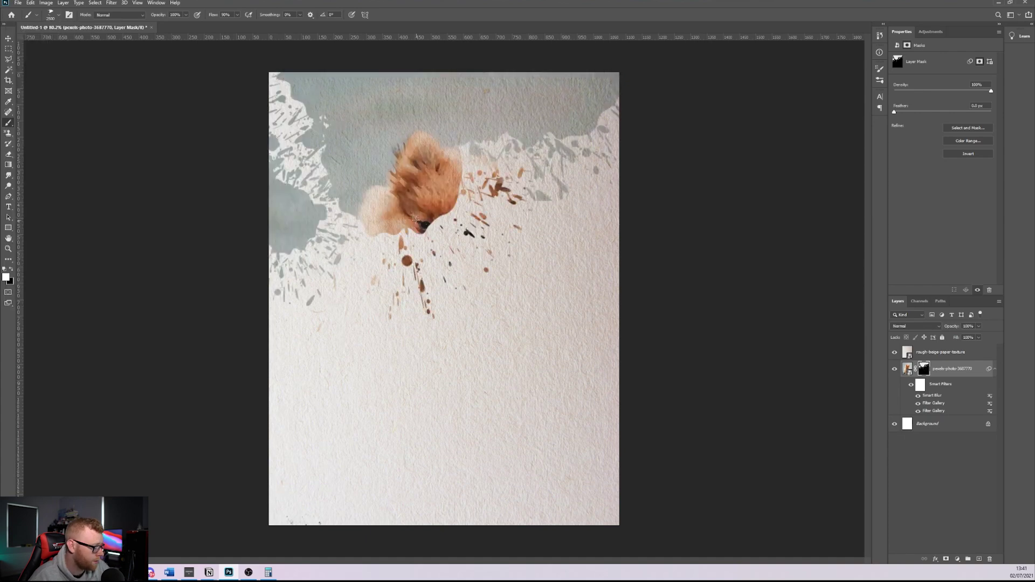
pyautogui.hotkey('ctrl', 'z')
pyautogui.press('[')
pyautogui.press('[')
pyautogui.press('[')
pyautogui.press('[')
pyautogui.press('[')
pyautogui.press('[')
pyautogui.press('[')
pyautogui.press('[')
pyautogui.press('[')
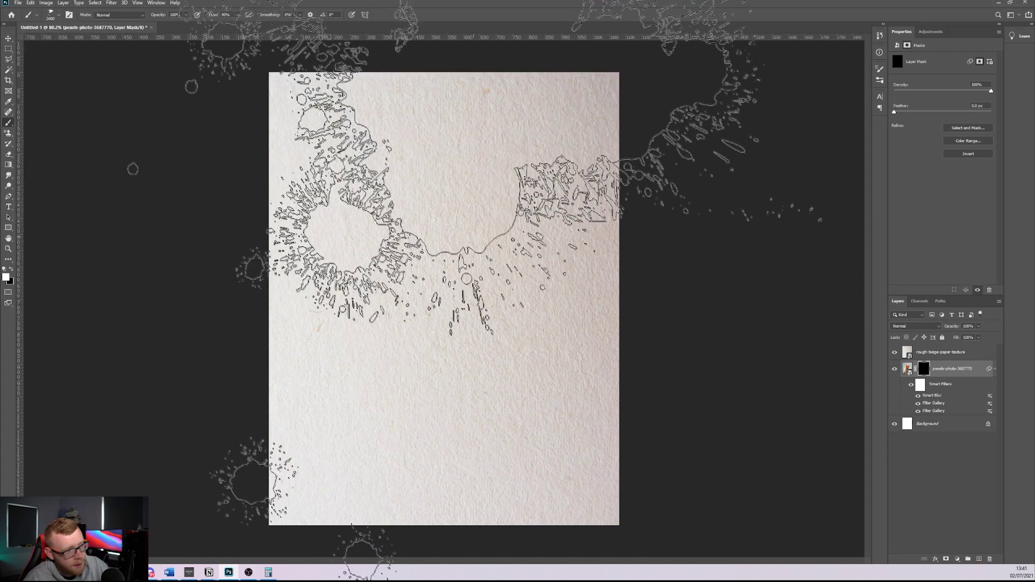
pyautogui.press('[')
pyautogui.press('[')
pyautogui.press('[')
pyautogui.press('[')
pyautogui.press('[')
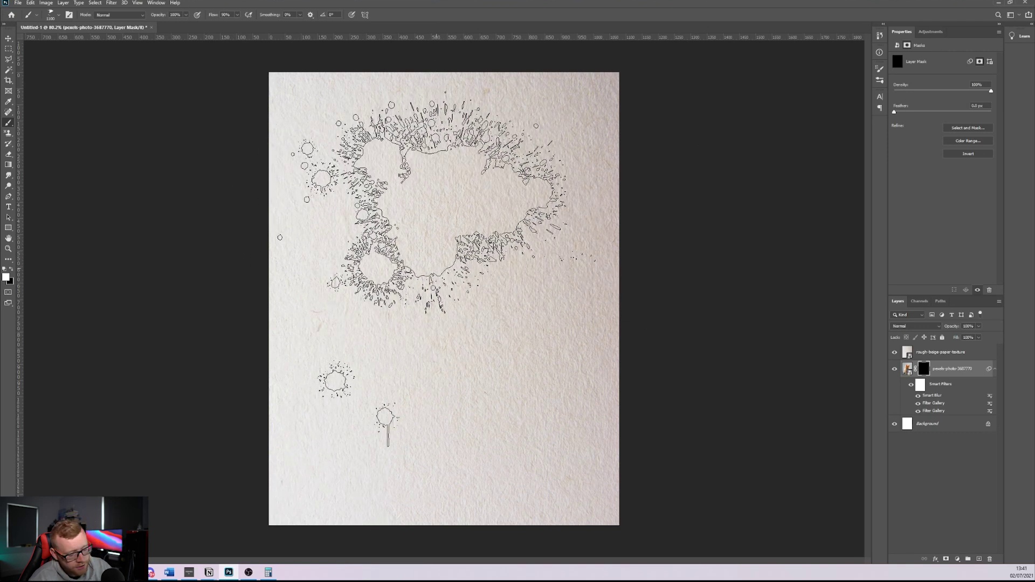
pyautogui.press(']')
pyautogui.click(438, 290)
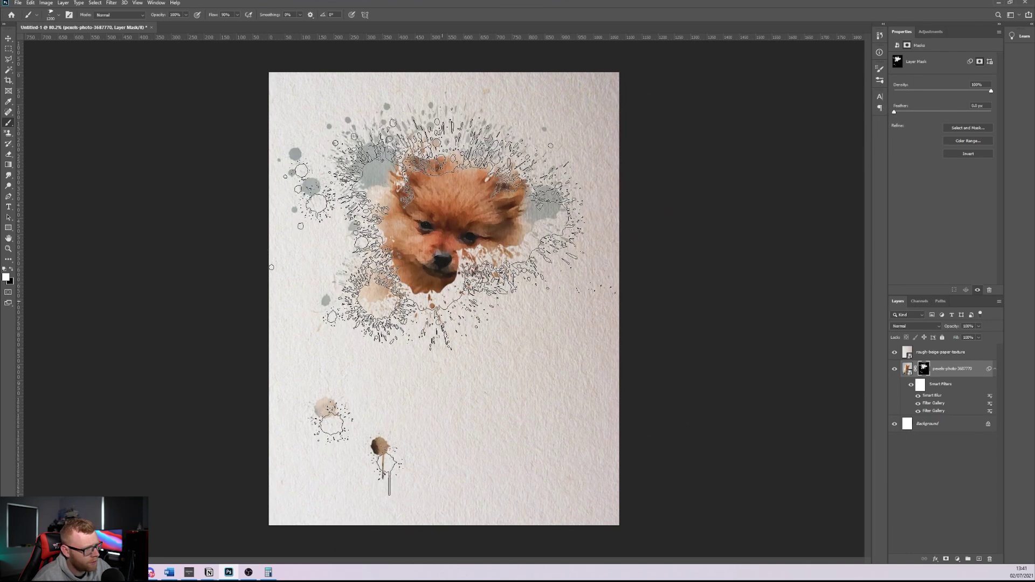
pyautogui.click(440, 294)
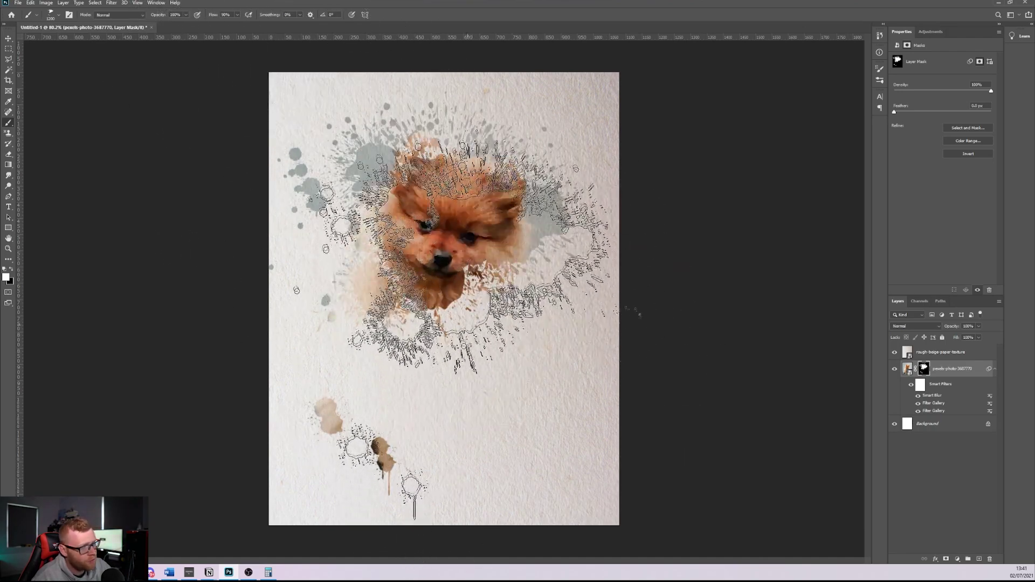
pyautogui.click(447, 344)
pyautogui.click(440, 324)
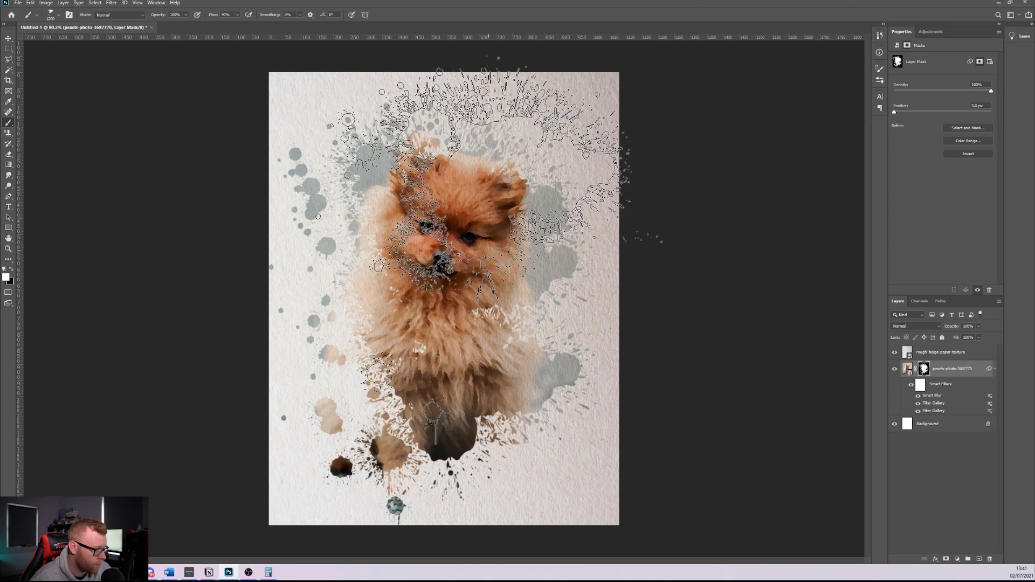
pyautogui.hotkey('ctrl', 'z')
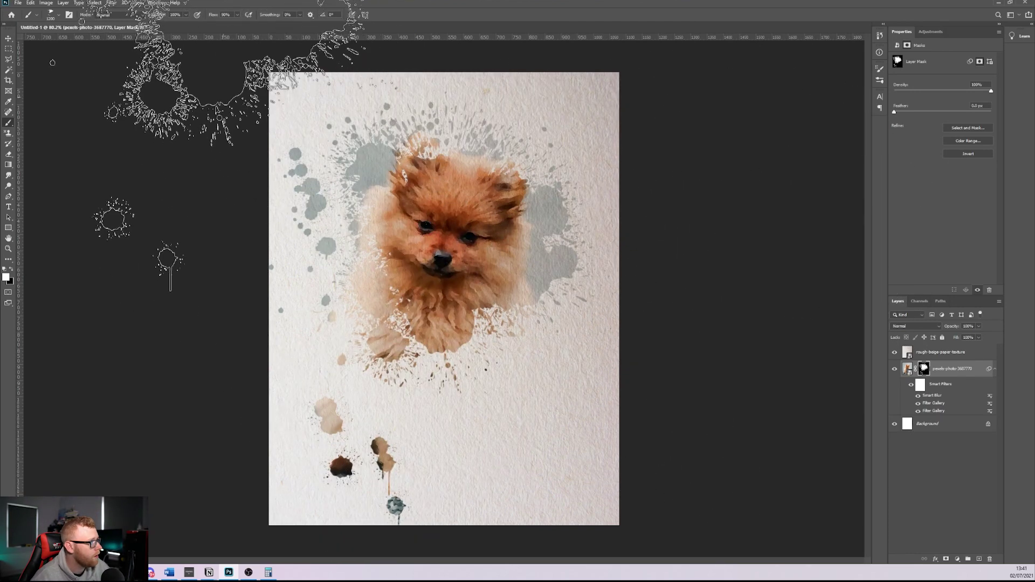
# Step: Lower the brush opacity and stamp faint splashes on the mask around the dog and the drips below it
pyautogui.click(187, 16)
pyautogui.moveTo(188, 25); pyautogui.dragTo(162, 24)
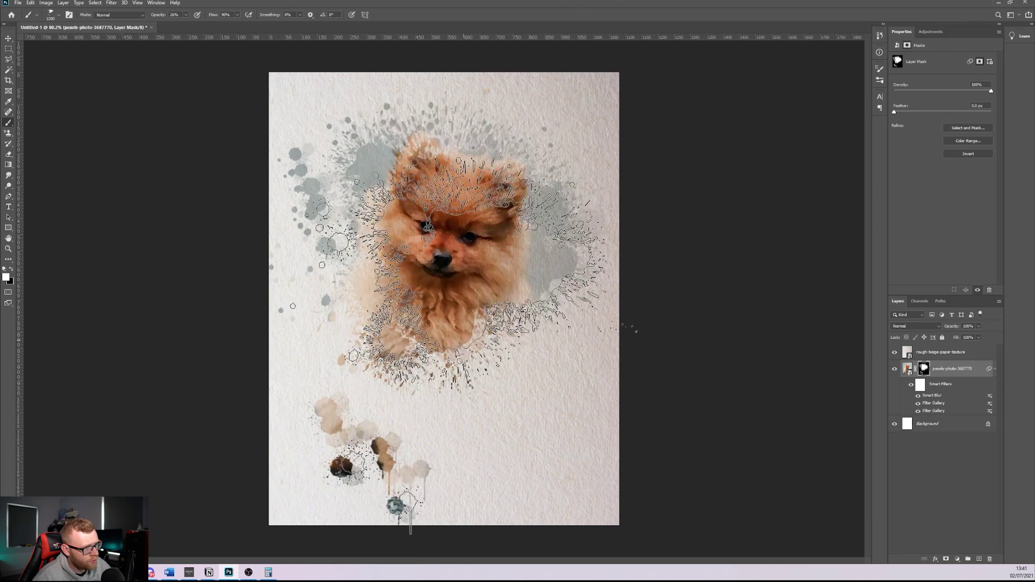
pyautogui.rightClick(431, 350)
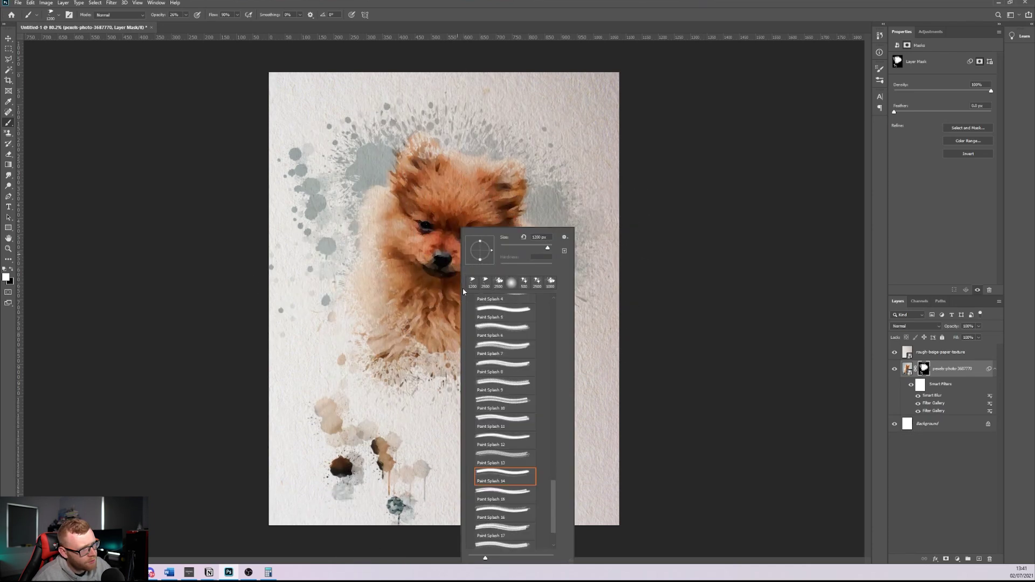
pyautogui.press('Escape')
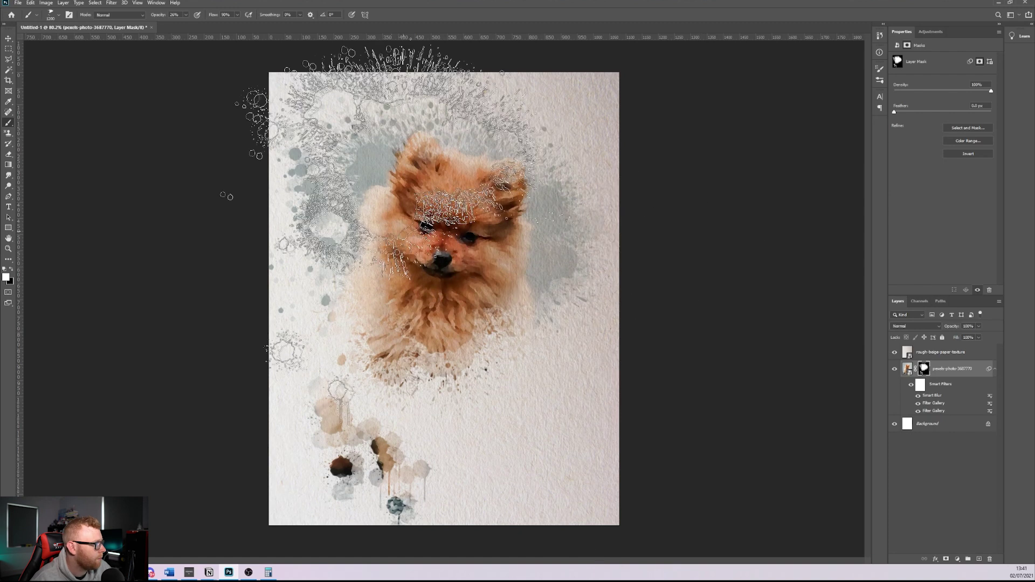
# Step: Go through the splash brush presets and choose Paint Splash 16
pyautogui.click(50, 16)
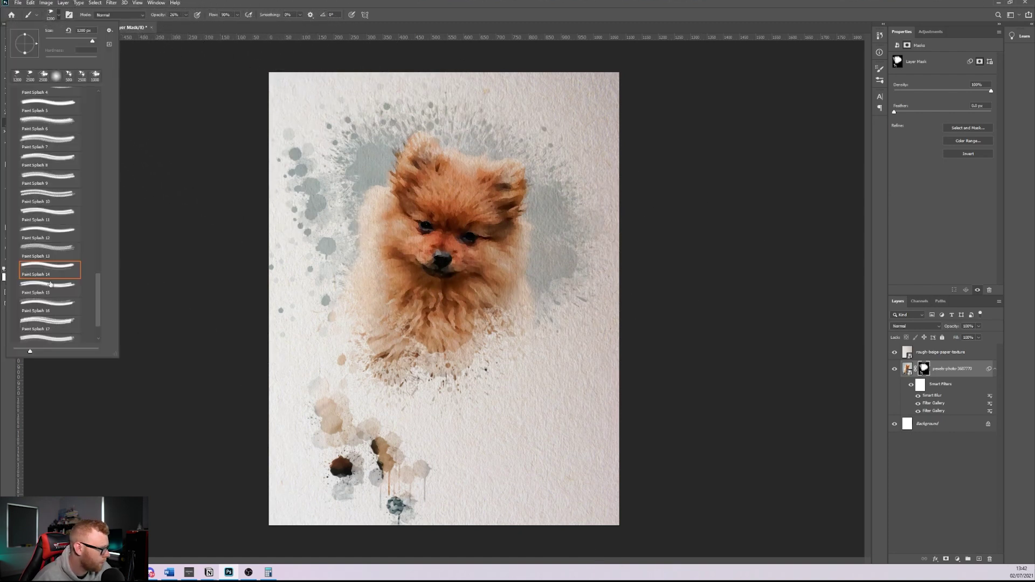
pyautogui.press('.')
pyautogui.press('.')
pyautogui.press('.')
pyautogui.press('.')
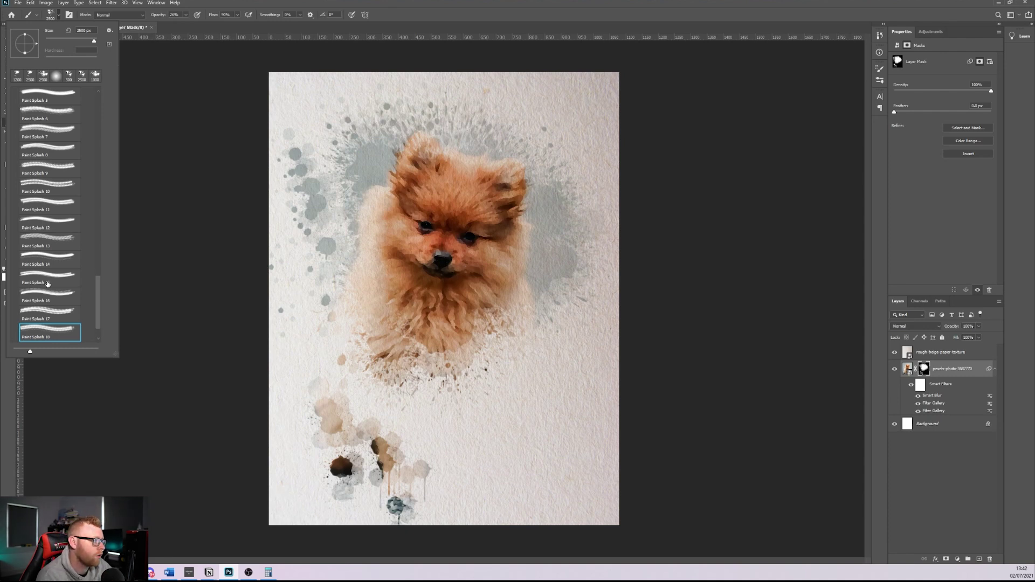
pyautogui.press('.')
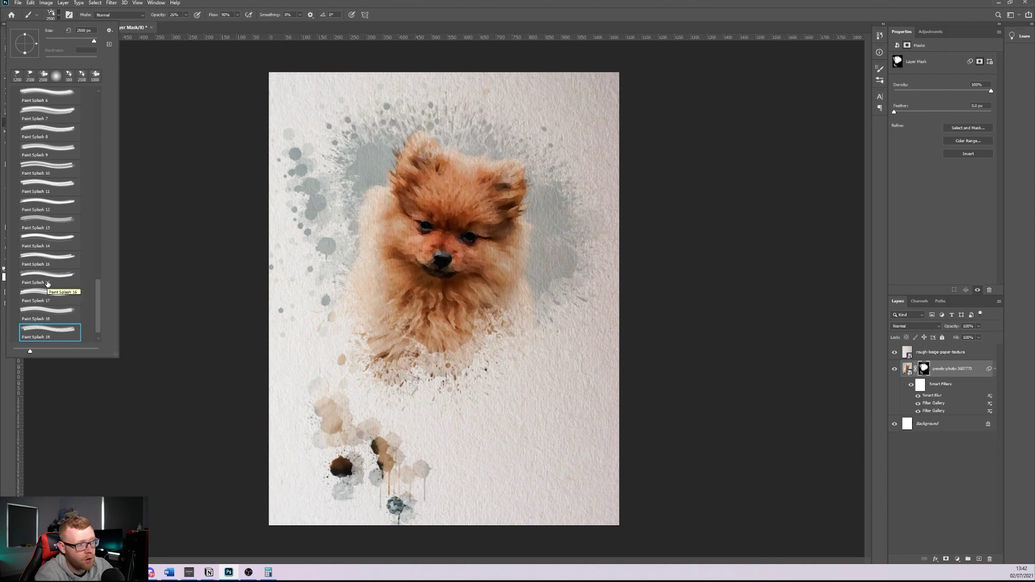
pyautogui.press('.')
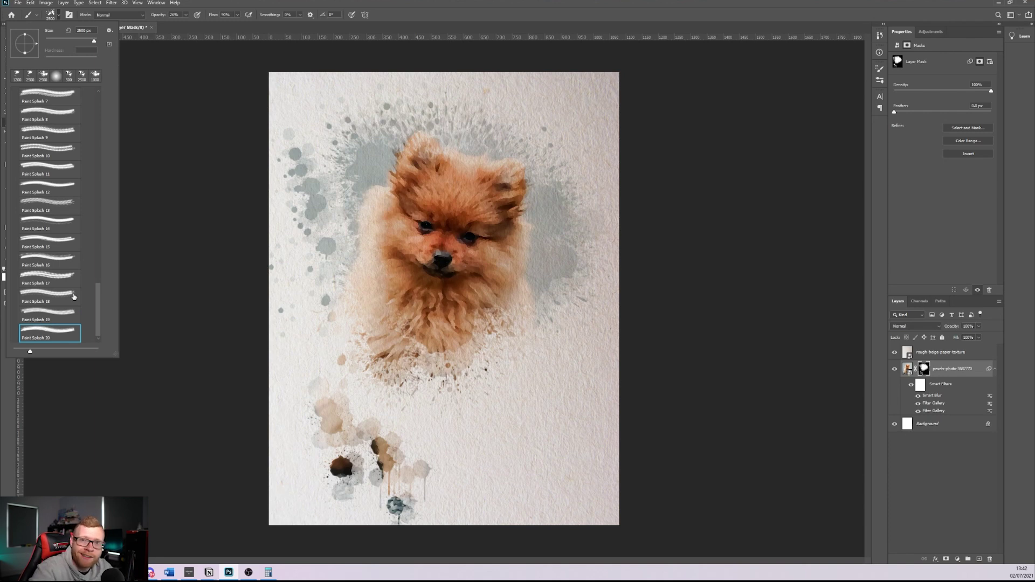
pyautogui.click(92, 309)
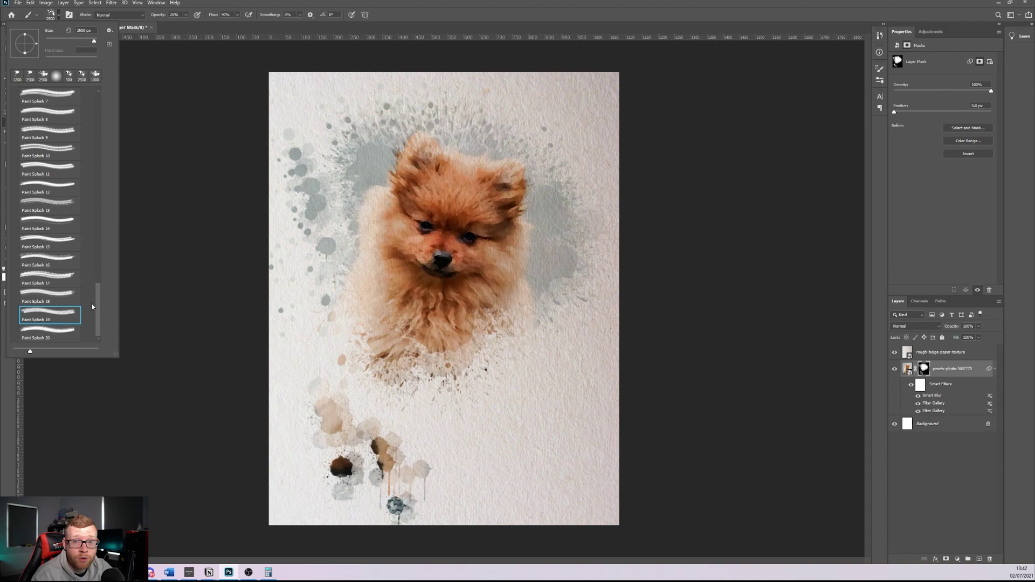
pyautogui.click(89, 302)
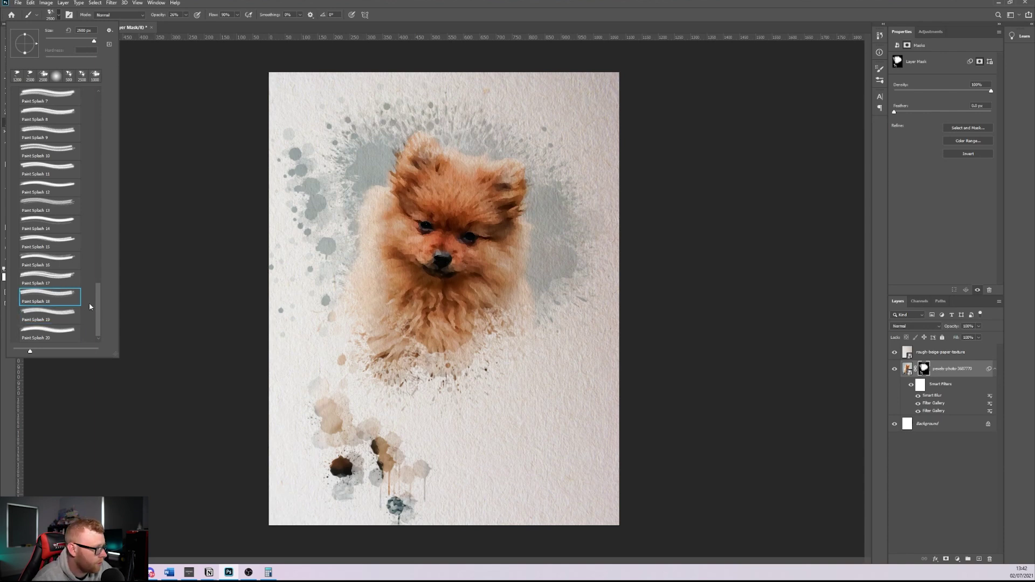
pyautogui.click(59, 316)
pyautogui.click(54, 333)
pyautogui.press(',')
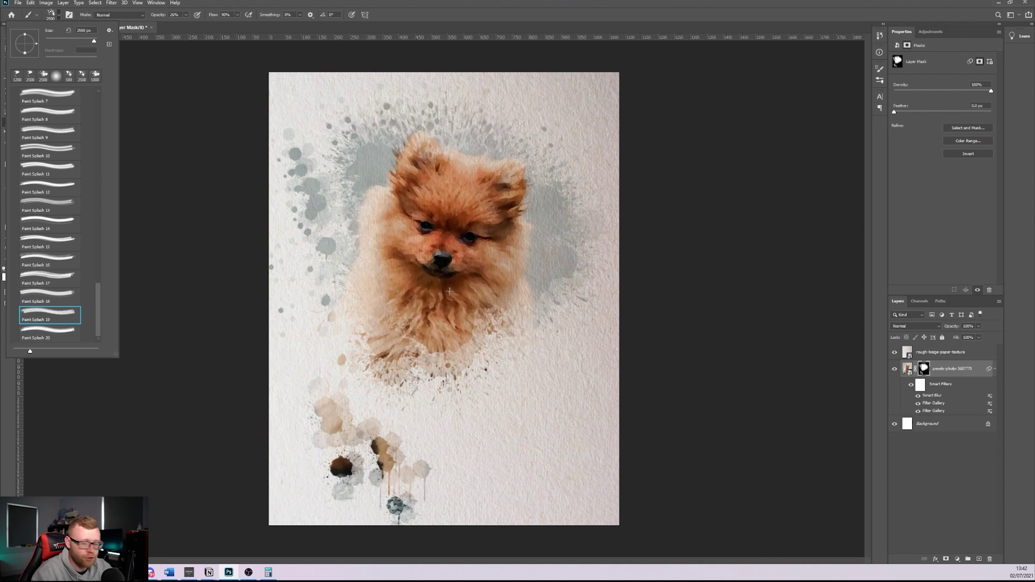
pyautogui.press('.')
pyautogui.press(',')
pyautogui.press(',')
pyautogui.press(',')
pyautogui.press(',')
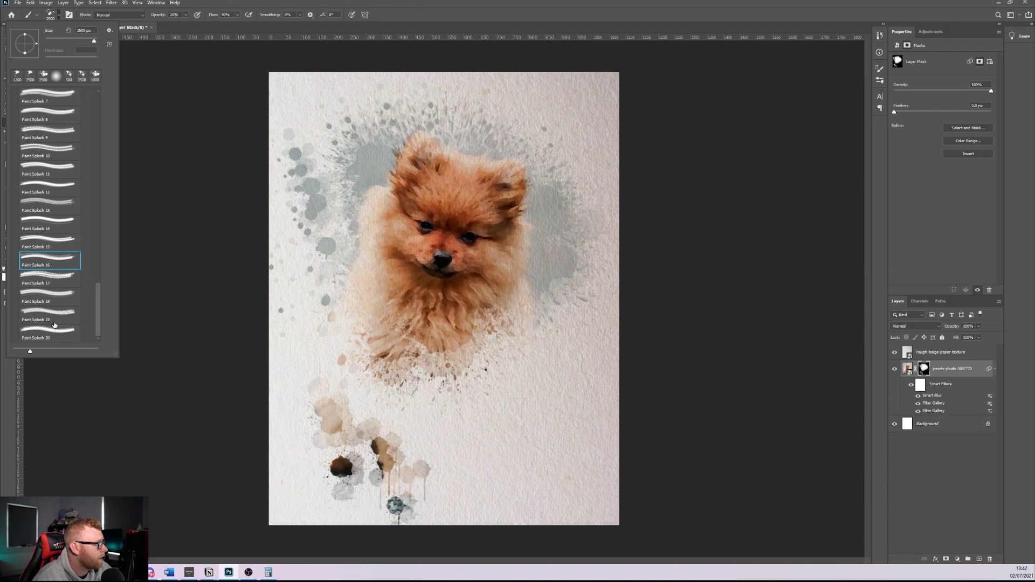
# Step: Shrink the Paint Splash 16 brush and stamp faint splashes on the mask along the bottom of the dog's chest
pyautogui.click(454, 383)
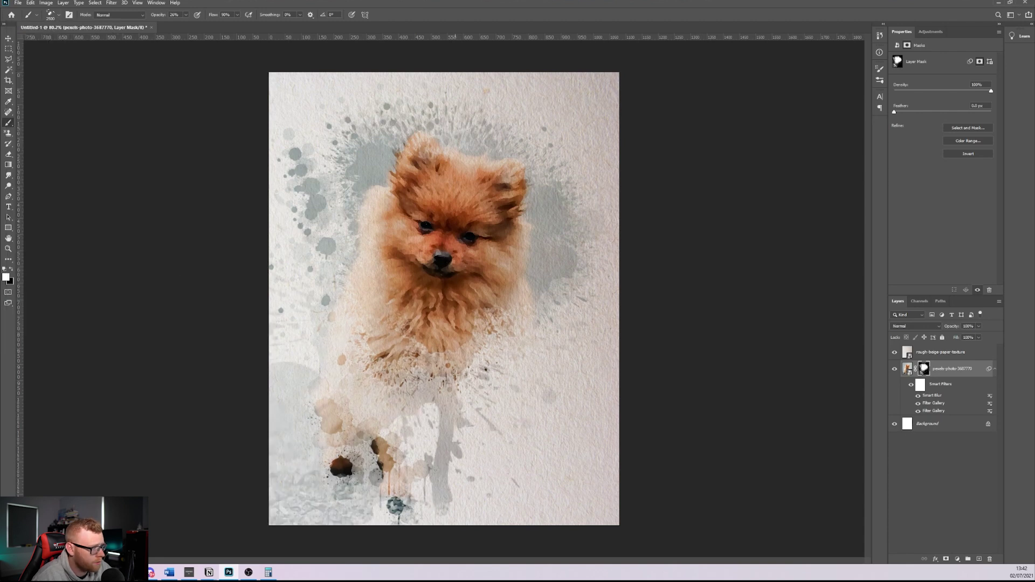
pyautogui.hotkey('ctrl', 'z')
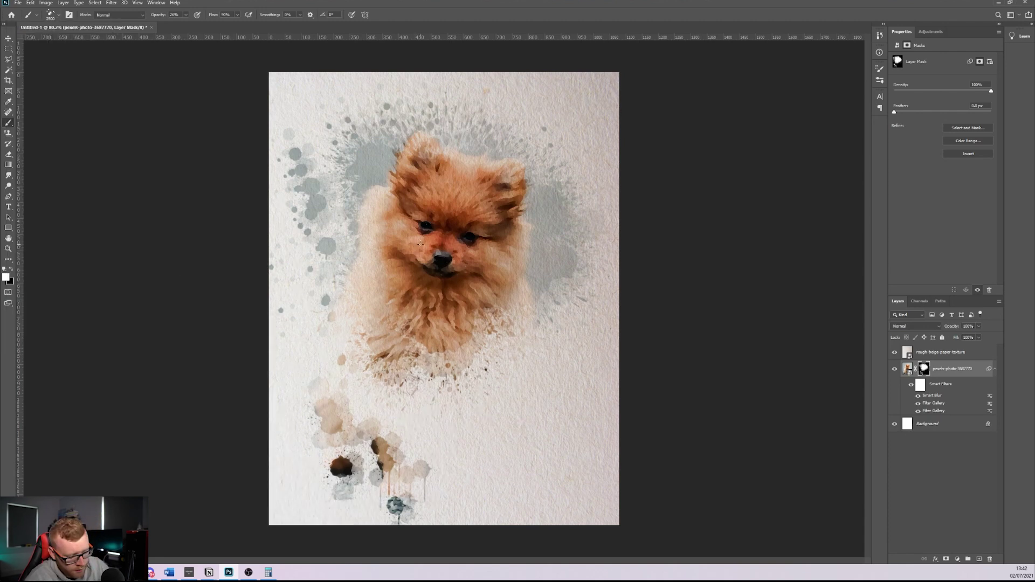
pyautogui.press(']')
pyautogui.press(']')
pyautogui.press(']')
pyautogui.press(']')
pyautogui.press(']')
pyautogui.press(']')
pyautogui.press(']')
pyautogui.press(']')
pyautogui.press(']')
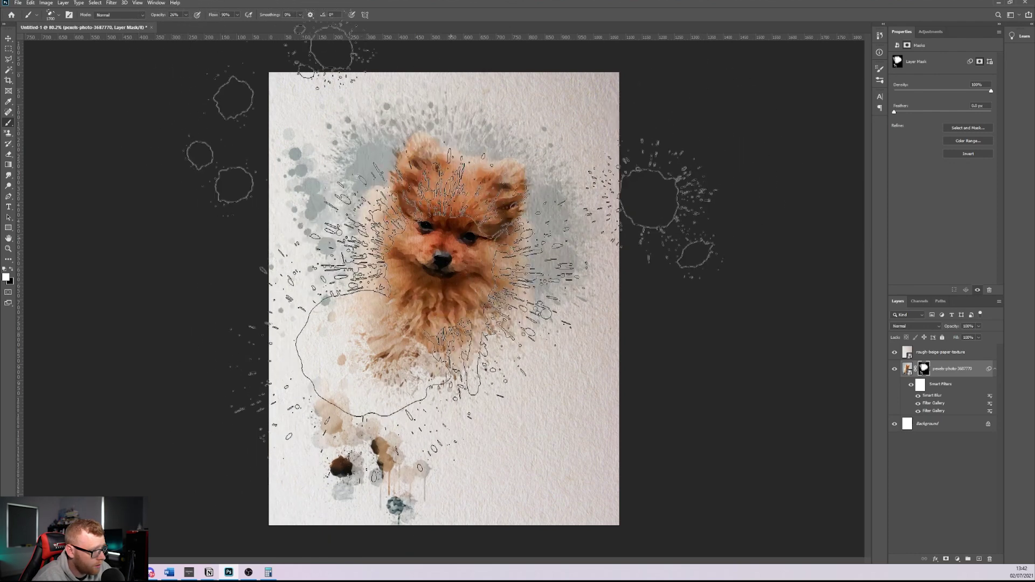
pyautogui.press('[')
pyautogui.press('[')
pyautogui.press('[')
pyautogui.press('[')
pyautogui.press('[')
pyautogui.press('[')
pyautogui.press('[')
pyautogui.press('[')
pyautogui.press('[')
pyautogui.press('[')
pyautogui.press('[')
pyautogui.press('[')
pyautogui.press('[')
pyautogui.press('[')
pyautogui.press('[')
pyautogui.press('[')
pyautogui.press('[')
pyautogui.press('[')
pyautogui.press('[')
pyautogui.press('[')
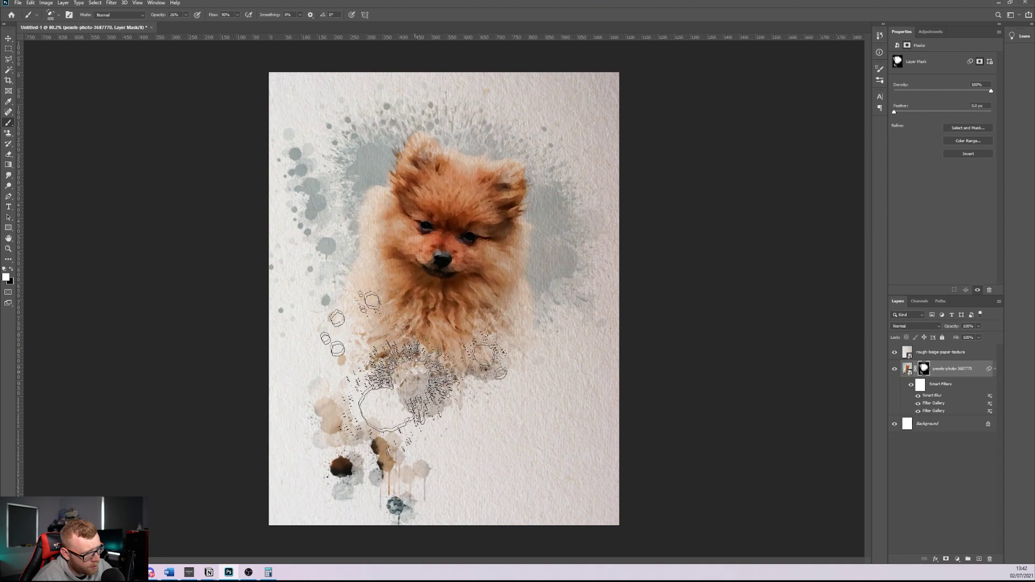
pyautogui.click(531, 366)
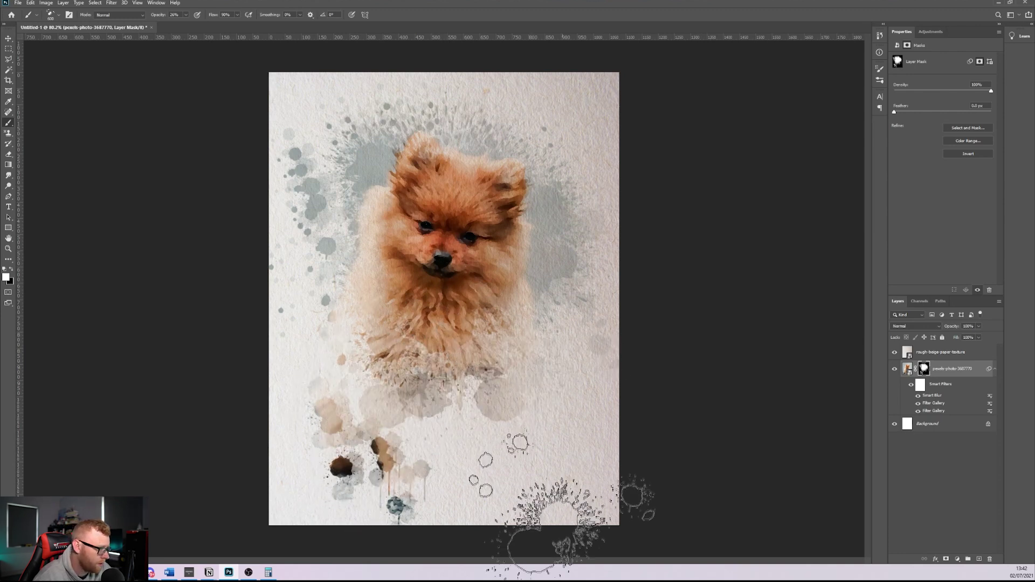
# Step: Raise the brush opacity to about 50%, shrink the brush further and paint stronger splashes across the dog's lower chest
pyautogui.click(186, 14)
pyautogui.moveTo(185, 25); pyautogui.dragTo(193, 25)
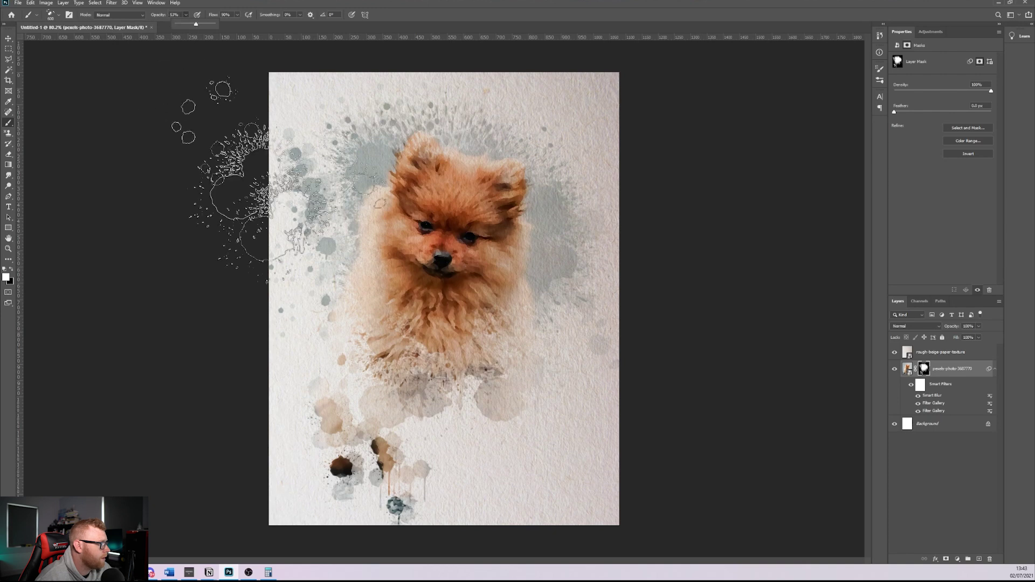
pyautogui.press('[')
pyautogui.press('[')
pyautogui.press('[')
pyautogui.press('[')
pyautogui.press('[')
pyautogui.press('[')
pyautogui.press('[')
pyautogui.moveTo(482, 377)
pyautogui.mouseDown()
pyautogui.moveTo(503, 436)
pyautogui.moveTo(465, 399)
pyautogui.moveTo(421, 423)
pyautogui.moveTo(423, 398)
pyautogui.mouseUp()
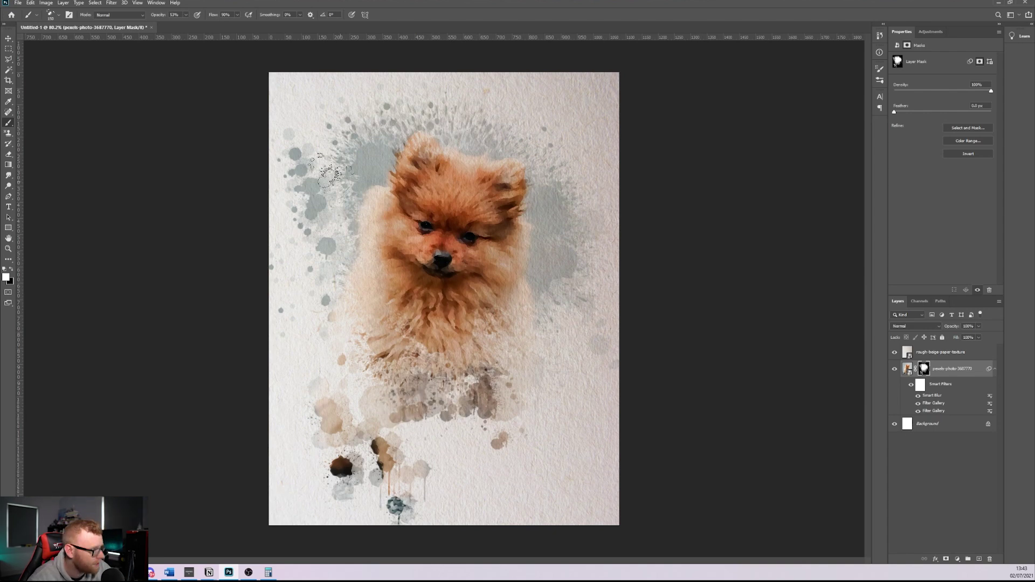
# Step: Choose the Paint Splash 13 brush, shrink it to 500 px and stamp splashes on the mask below the dog's chest
pyautogui.click(51, 14)
pyautogui.click(47, 214)
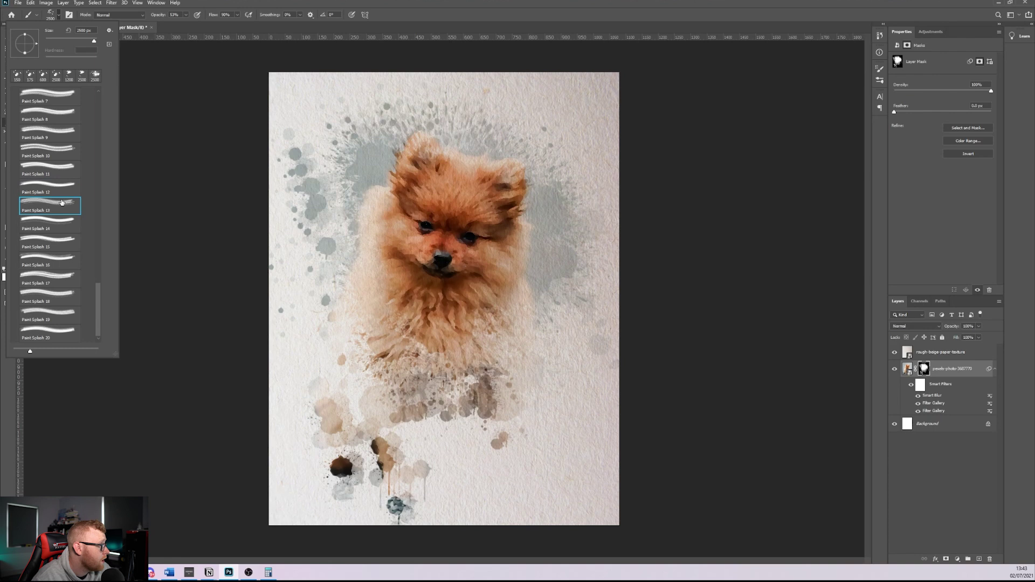
pyautogui.click(448, 323)
pyautogui.click(448, 322)
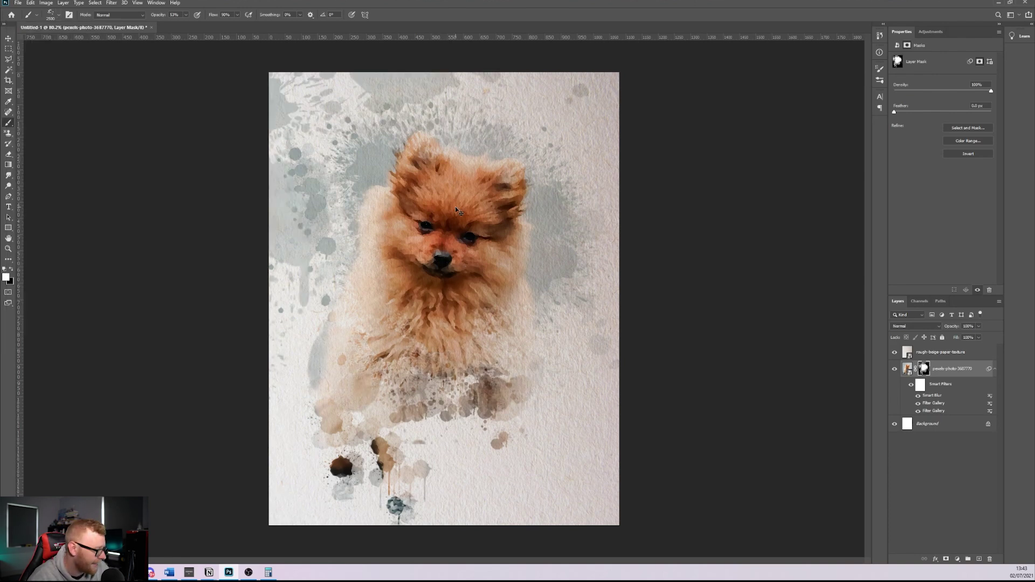
pyautogui.press('[')
pyautogui.press('[')
pyautogui.press('[')
pyautogui.press('[')
pyautogui.press('[')
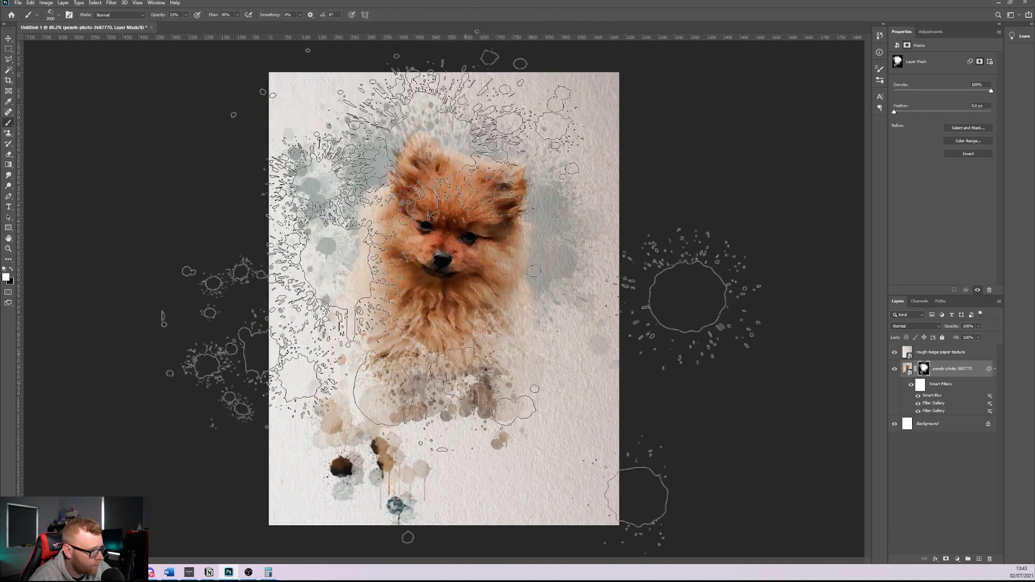
pyautogui.press('[')
pyautogui.press('[')
pyautogui.press('[')
pyautogui.press('[')
pyautogui.press('[')
pyautogui.press('[')
pyautogui.press('[')
pyautogui.press('[')
pyautogui.press('[')
pyautogui.press('[')
pyautogui.press('[')
pyautogui.press('[')
pyautogui.press('[')
pyautogui.press('[')
pyautogui.press('[')
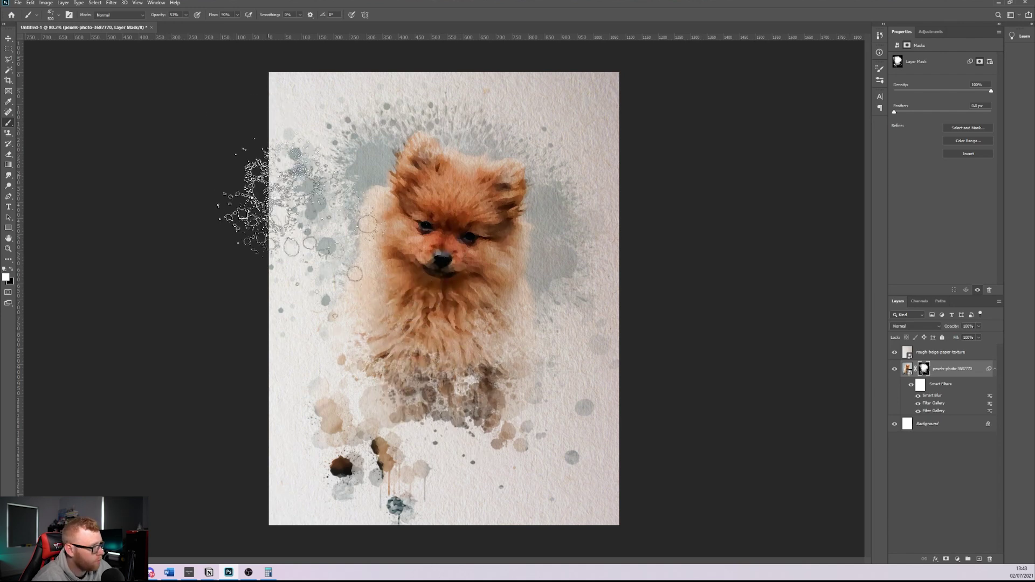
# Step: Enlarge the Paint Splash 13 brush to 1000 px and add splashes on the mask around the dog's sides and lower body
pyautogui.click(440, 340)
pyautogui.press(']')
pyautogui.press(']')
pyautogui.press(']')
pyautogui.press(']')
pyautogui.press(']')
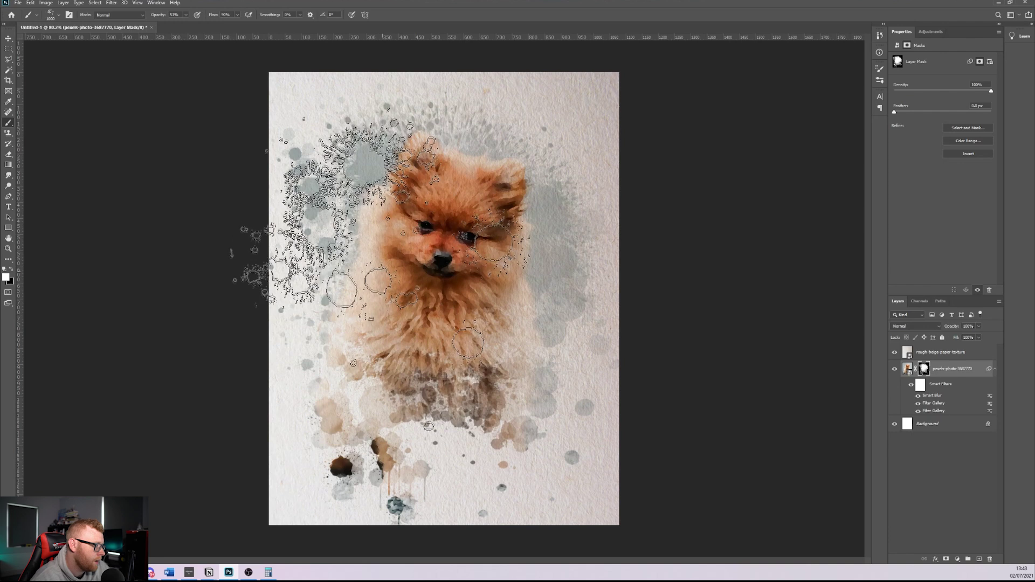
# Step: Choose the Paint Splash 11 brush and try a single oversized stamp over the dog on the layer mask
pyautogui.click(60, 16)
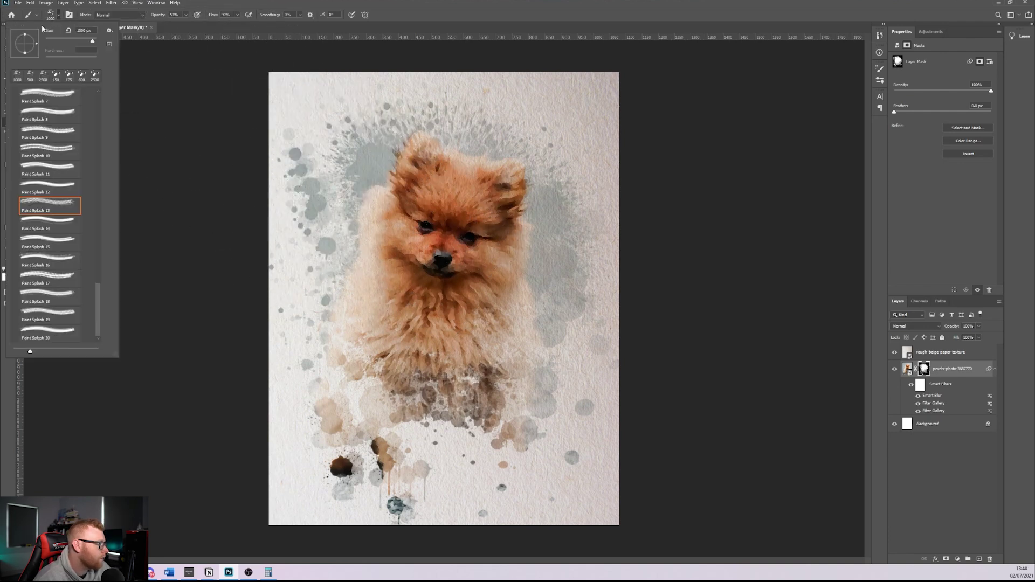
pyautogui.click(46, 191)
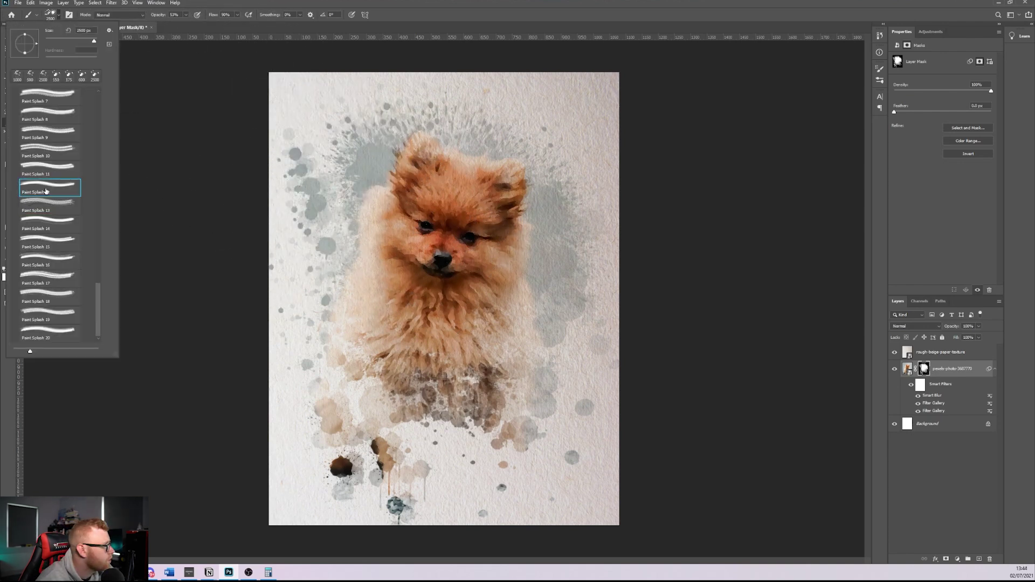
pyautogui.press(',')
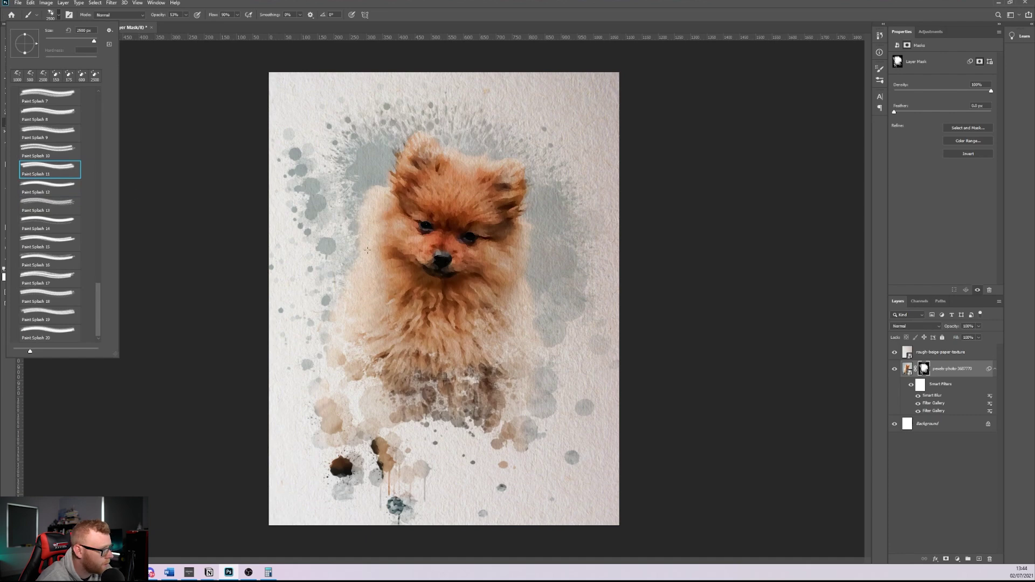
pyautogui.click(430, 290)
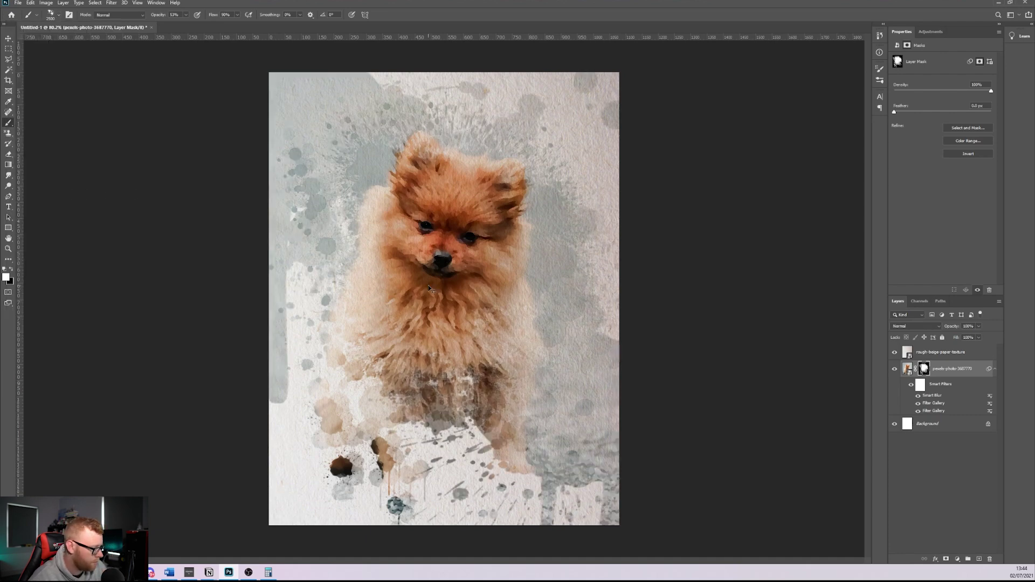
pyautogui.click(428, 286)
# Step: Shrink the Paint Splash 11 brush until it fits within the bottom of the dog's chest
pyautogui.press('[')
pyautogui.press('[')
pyautogui.press('[')
pyautogui.press('[')
pyautogui.press('[')
pyautogui.press('[')
pyautogui.press('[')
pyautogui.press('[')
pyautogui.press('[')
pyautogui.press('[')
pyautogui.press('[')
pyautogui.press('[')
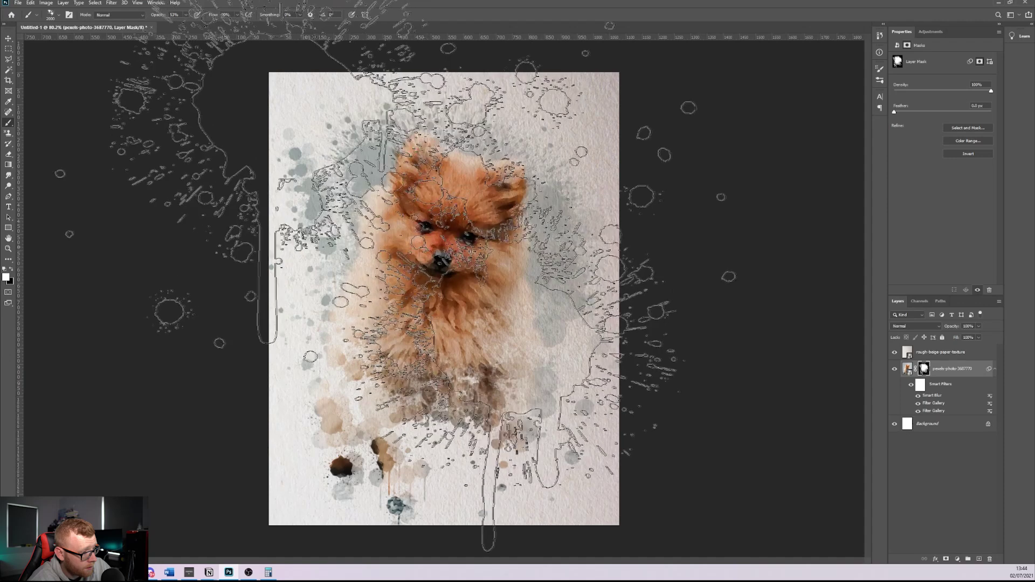
pyautogui.press('[')
pyautogui.press('[')
pyautogui.press('[')
pyautogui.press('[')
pyautogui.press('[')
pyautogui.press('[')
pyautogui.press('[')
pyautogui.press('[')
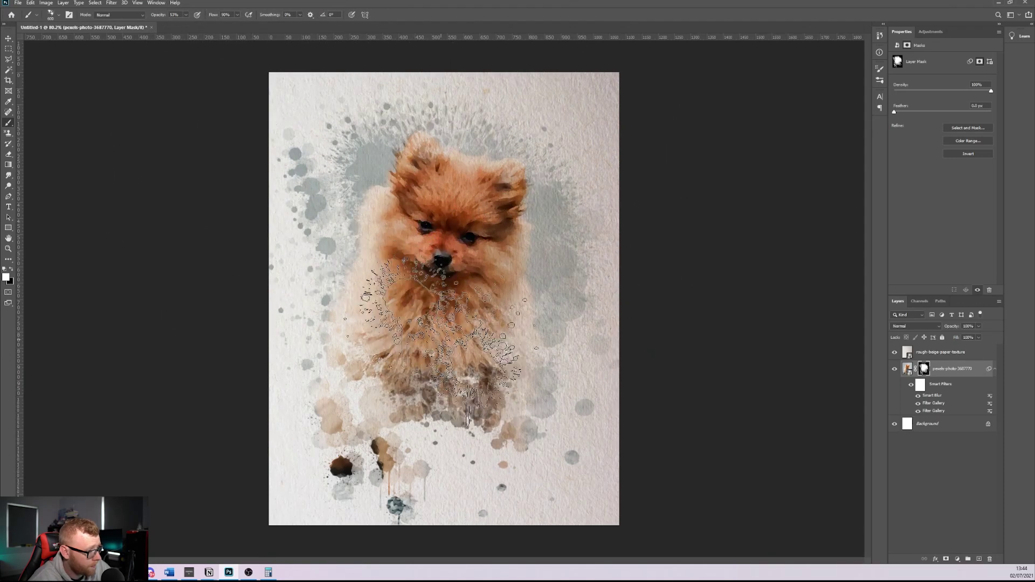
pyautogui.press('[')
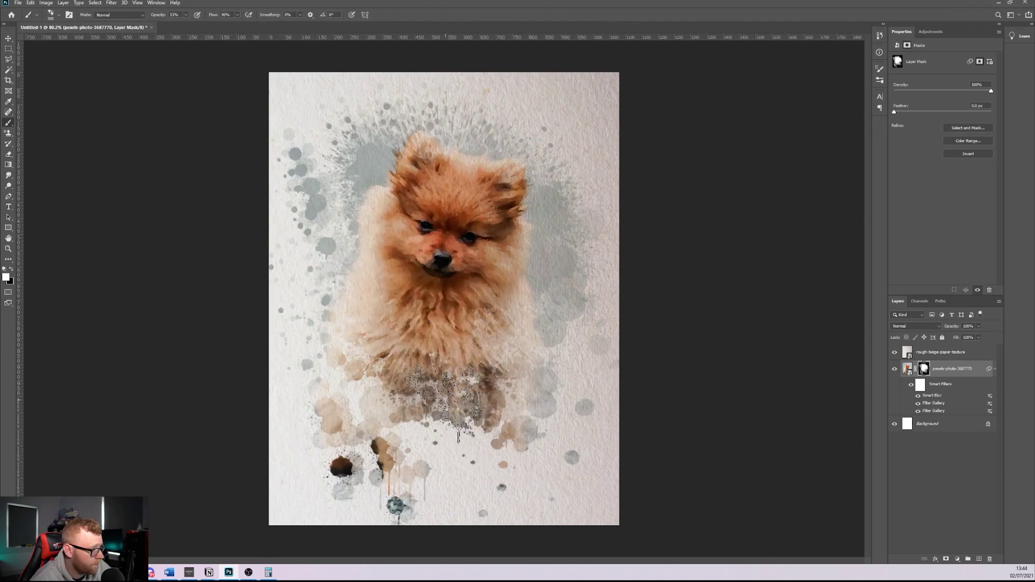
# Step: Raise the brush opacity to 79% and paint dripping splashes on the mask along the bottom edge of the dog's chest
pyautogui.click(186, 15)
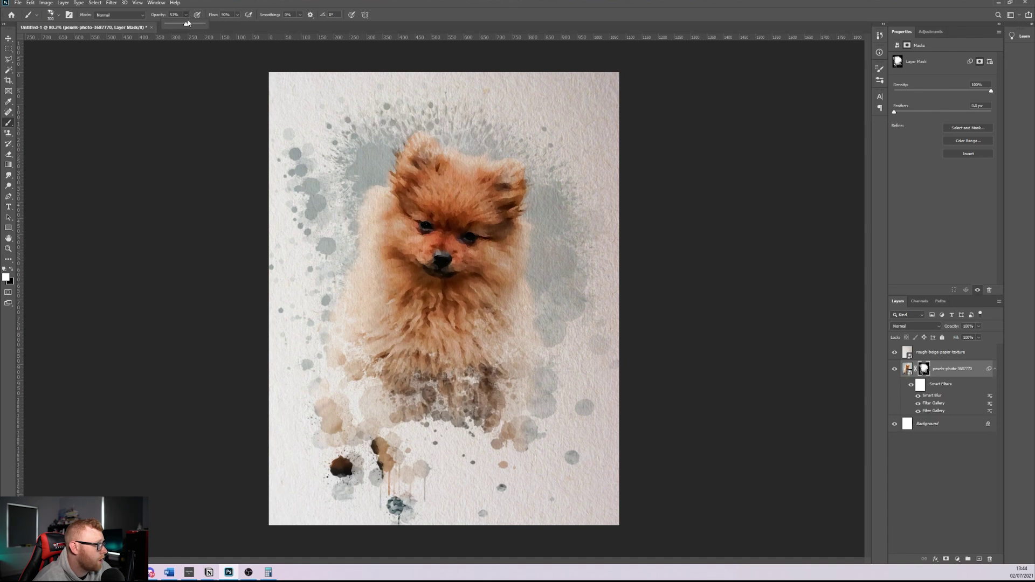
pyautogui.click(464, 382)
pyautogui.moveTo(371, 397)
pyautogui.mouseDown()
pyautogui.moveTo(430, 411)
pyautogui.moveTo(403, 430)
pyautogui.moveTo(400, 411)
pyautogui.moveTo(414, 411)
pyautogui.moveTo(374, 408)
pyautogui.moveTo(463, 399)
pyautogui.mouseUp()
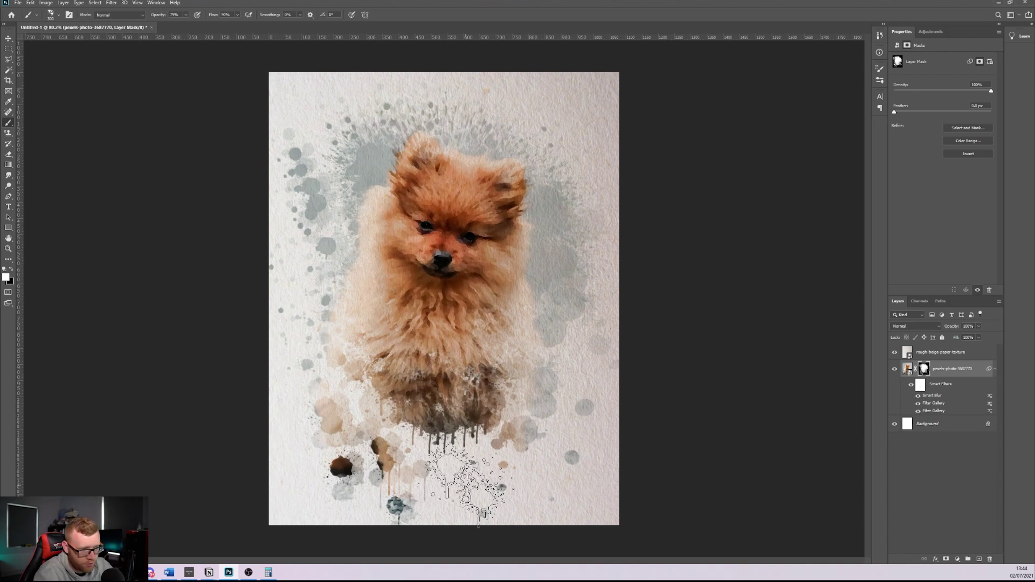
pyautogui.moveTo(483, 392); pyautogui.dragTo(509, 426)
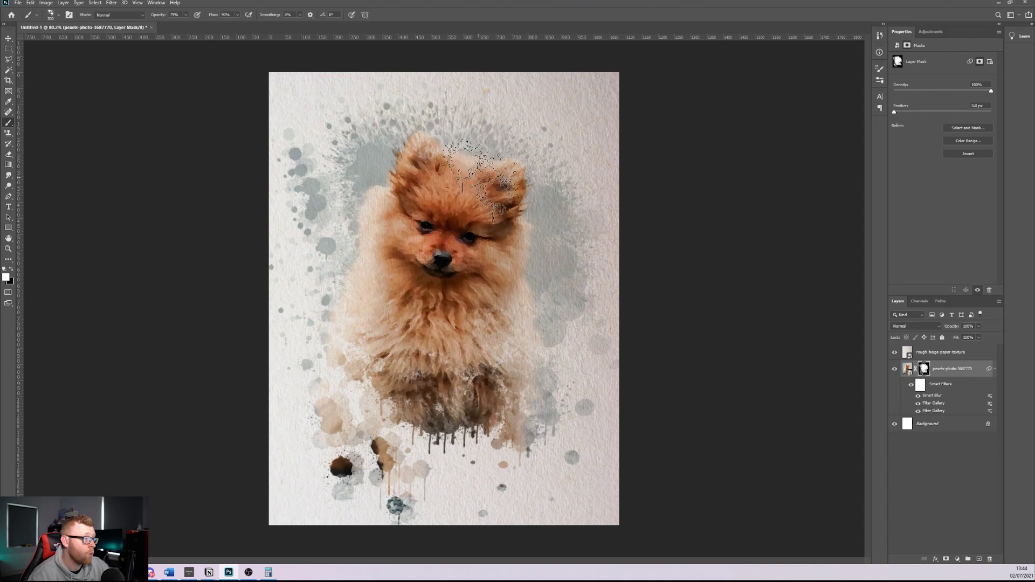
pyautogui.scroll(-5, 430, 289)
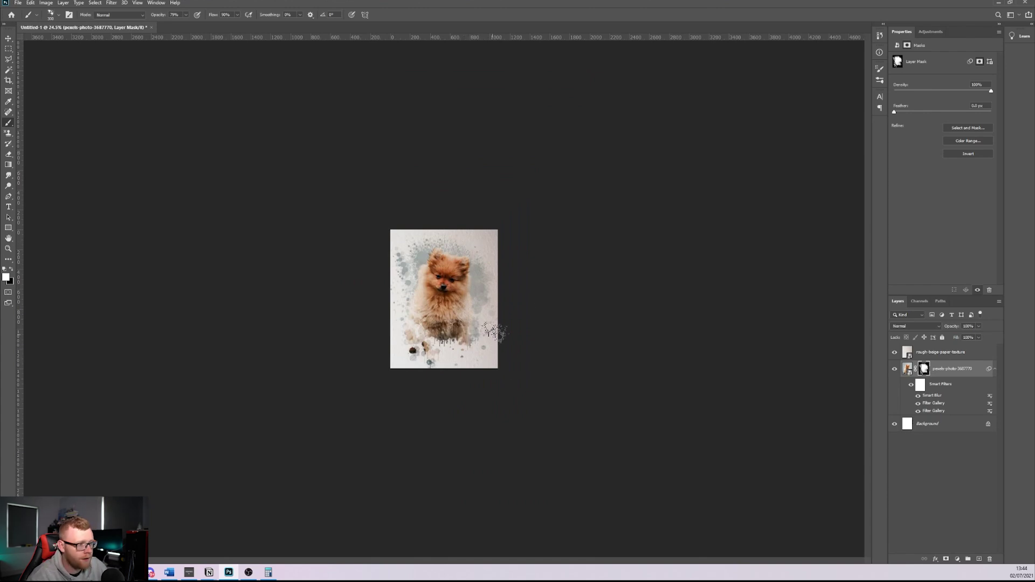
pyautogui.scroll(5, 474, 310)
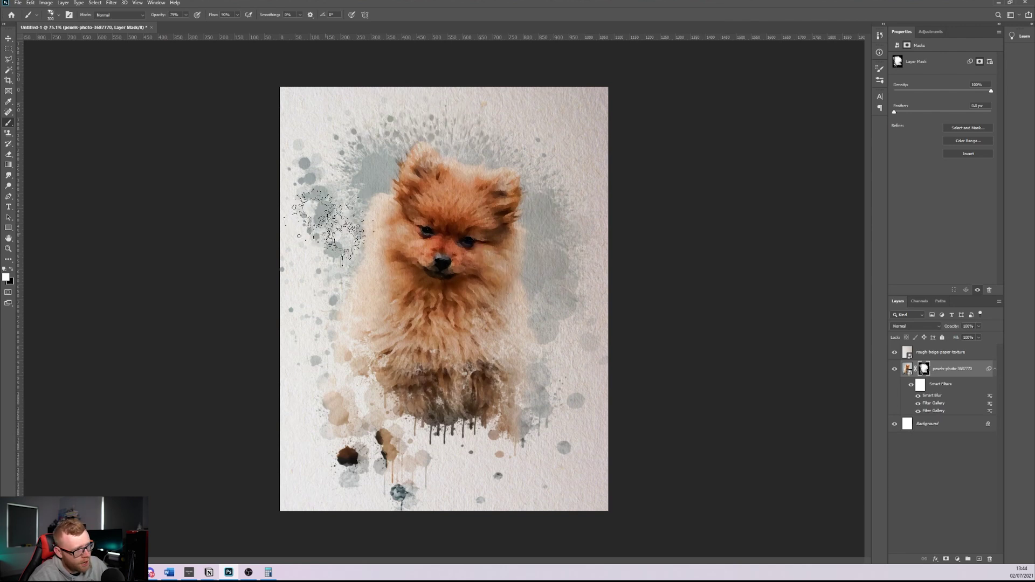
pyautogui.scroll(2, 424, 455)
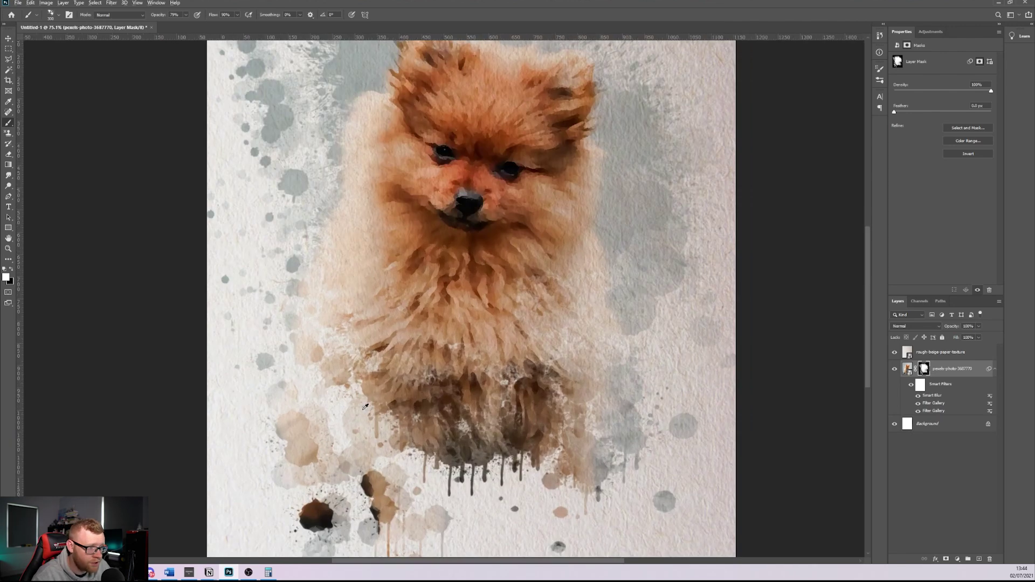
pyautogui.scroll(-3, 423, 455)
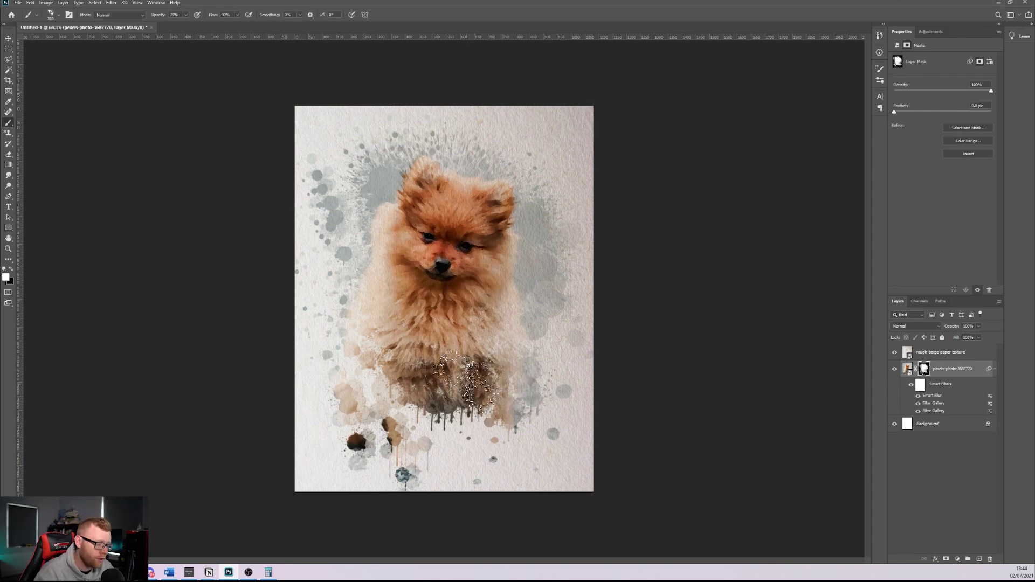
# Step: Switch to the Placeit canvas mockup, upload the finished dog portrait and crop it slightly enlarged so it fills the canvas
pyautogui.click(19, 3)
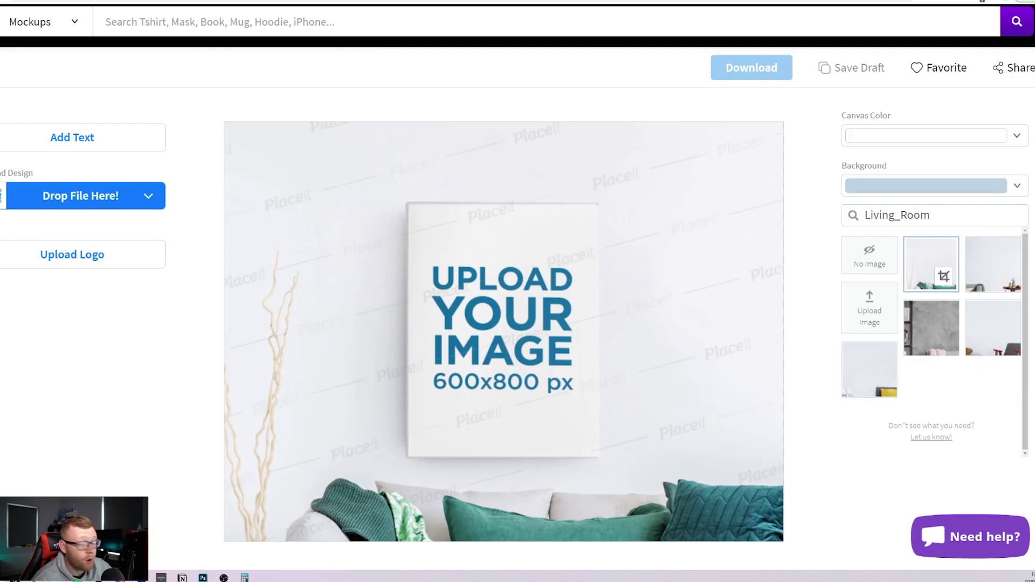
pyautogui.moveTo(0, 216); pyautogui.dragTo(81, 196)
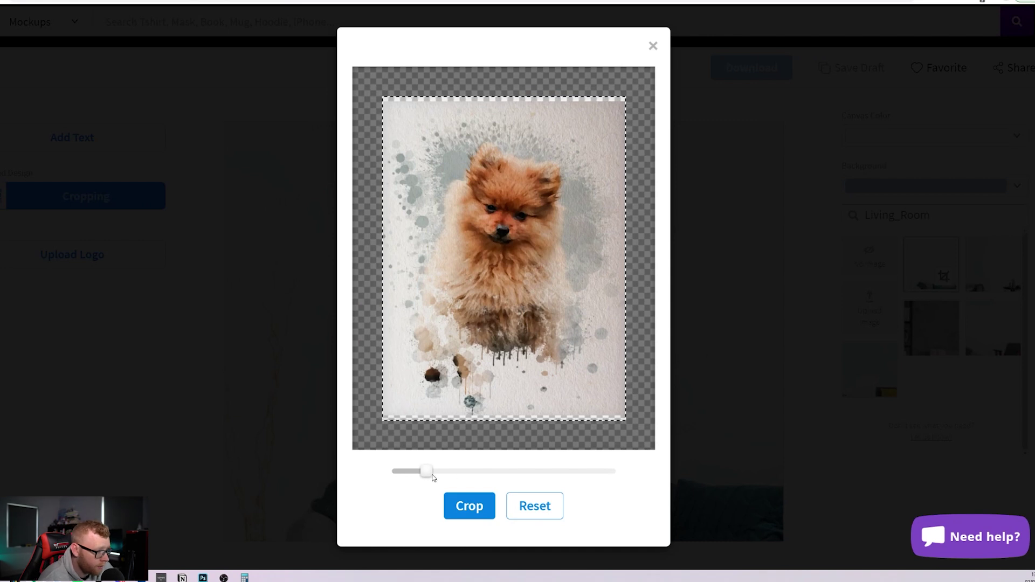
pyautogui.moveTo(426, 472); pyautogui.dragTo(430, 472)
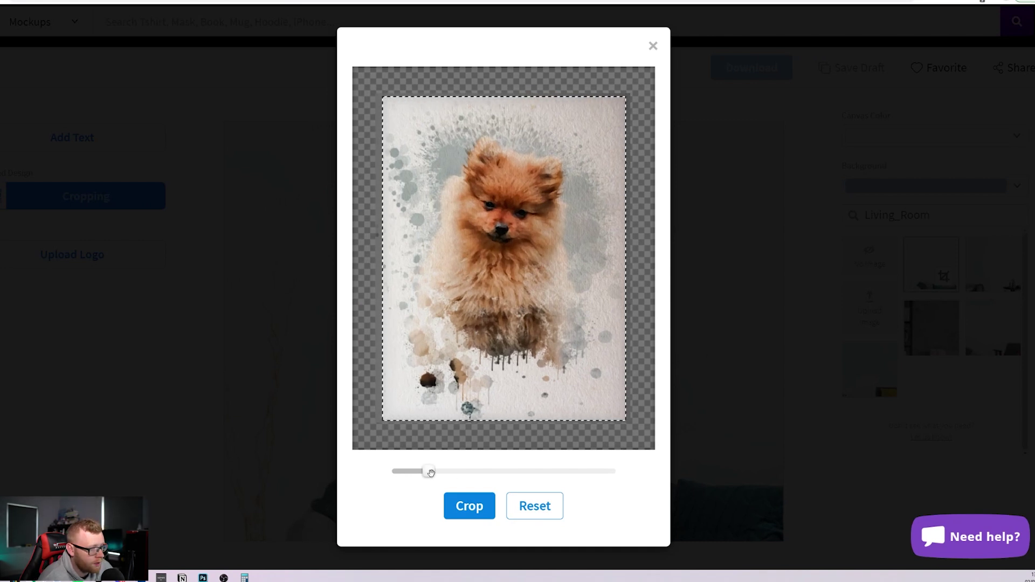
pyautogui.click(468, 507)
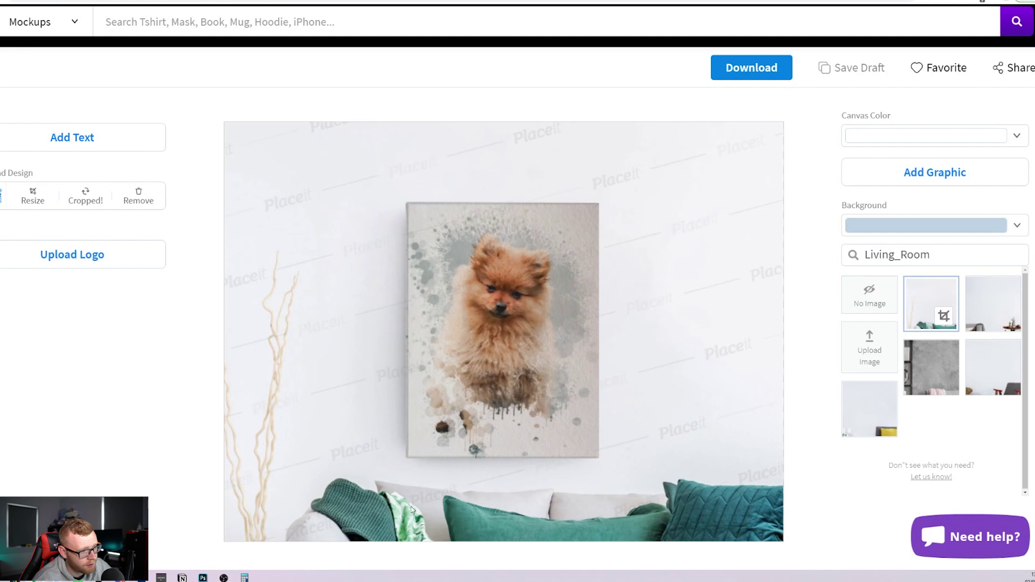
# Step: Examine how the portrait looks on the living room wall canvas mockup and return to Photoshop
pyautogui.scroll(-1, 706, 166)
pyautogui.scroll(-4, 707, 166)
pyautogui.scroll(4, 620, 204)
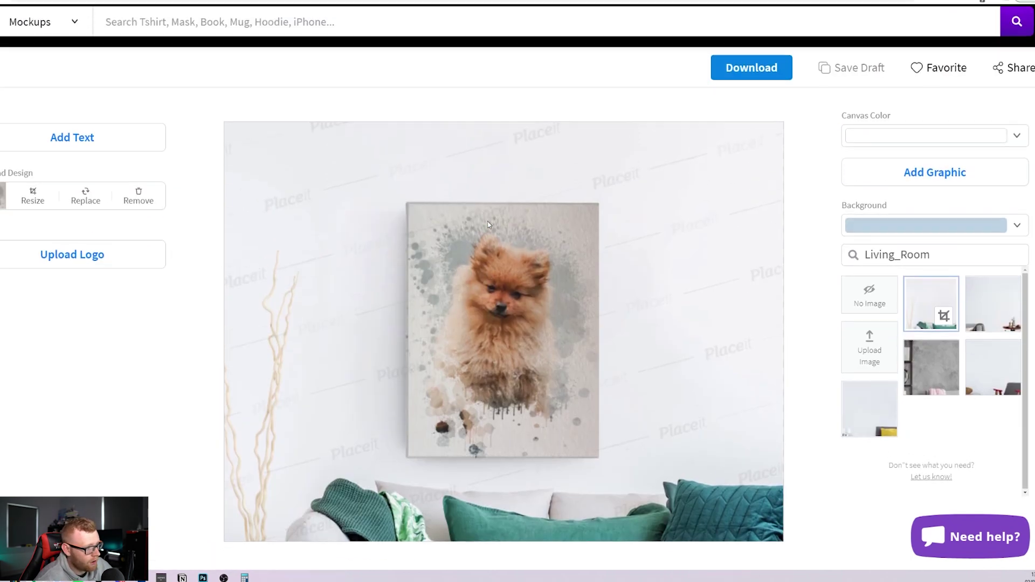
pyautogui.scroll(-2, 582, 225)
pyautogui.scroll(3, 757, 237)
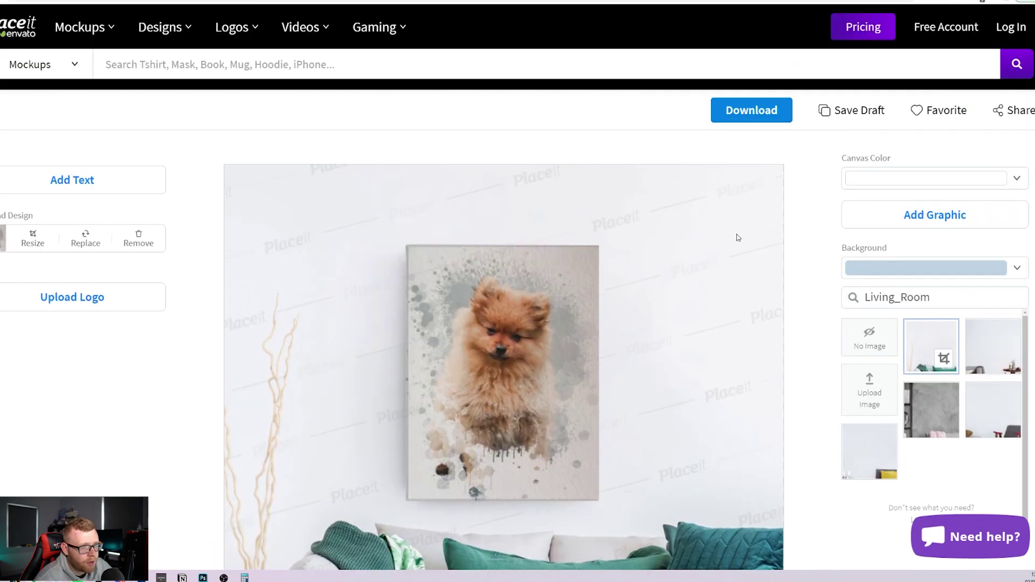
pyautogui.scroll(-3, 737, 237)
pyautogui.scroll(2, 593, 188)
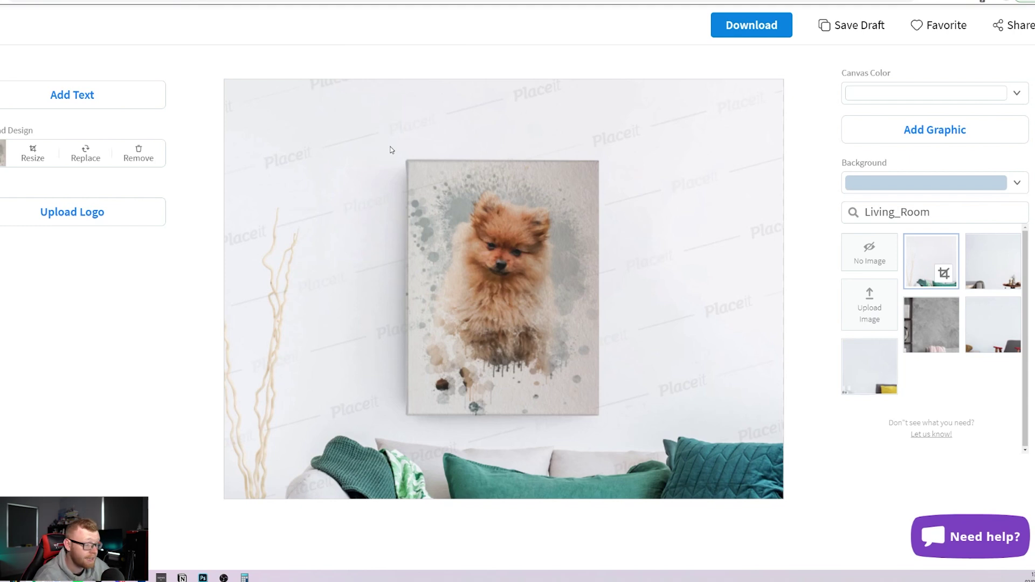
pyautogui.click(203, 578)
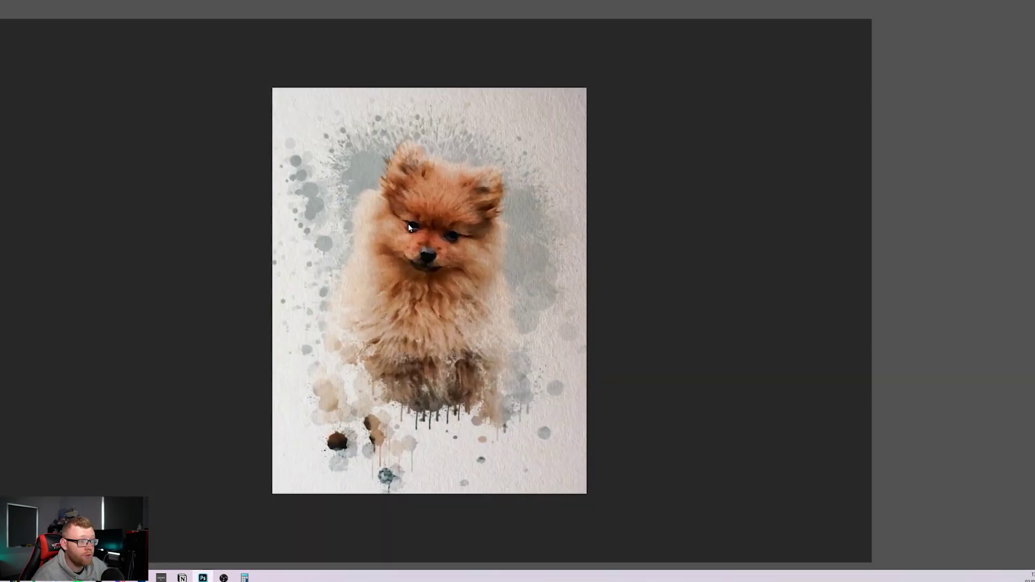